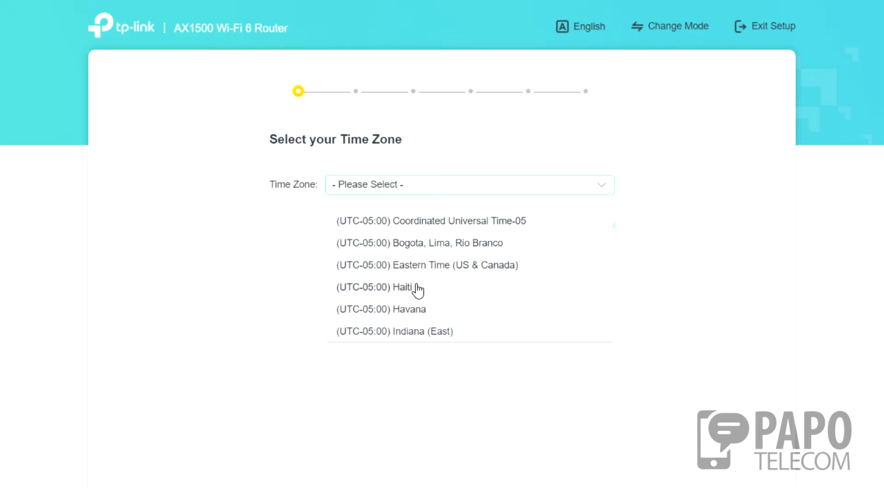
{"action": "scroll", "coordinate": [416, 309], "scroll_direction": "down", "scroll_amount": 3}
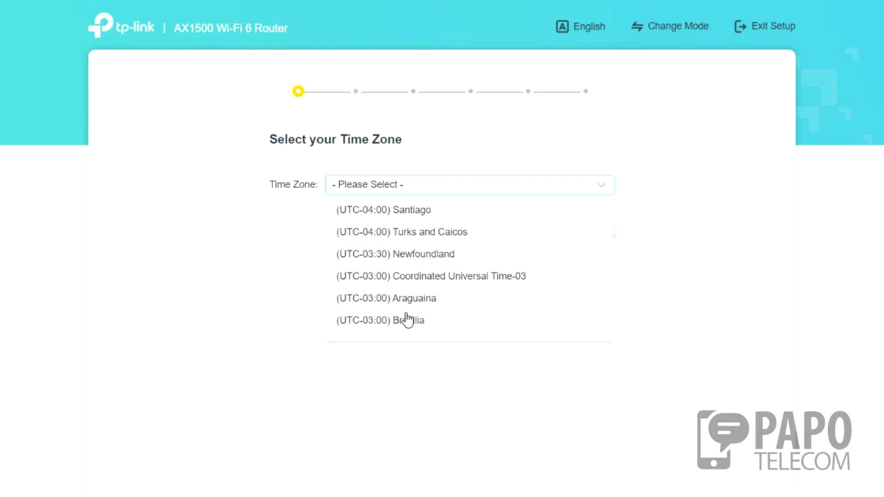
Set the time zone to (UTC-03:00) Brasilia and choose PPPoE as the connection type.
{"action": "left_click", "coordinate": [413, 322]}
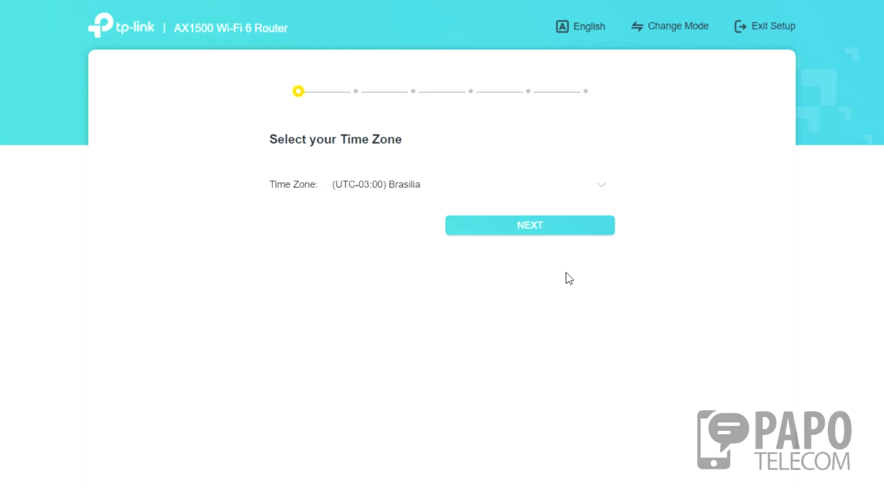
{"action": "left_click", "coordinate": [518, 230]}
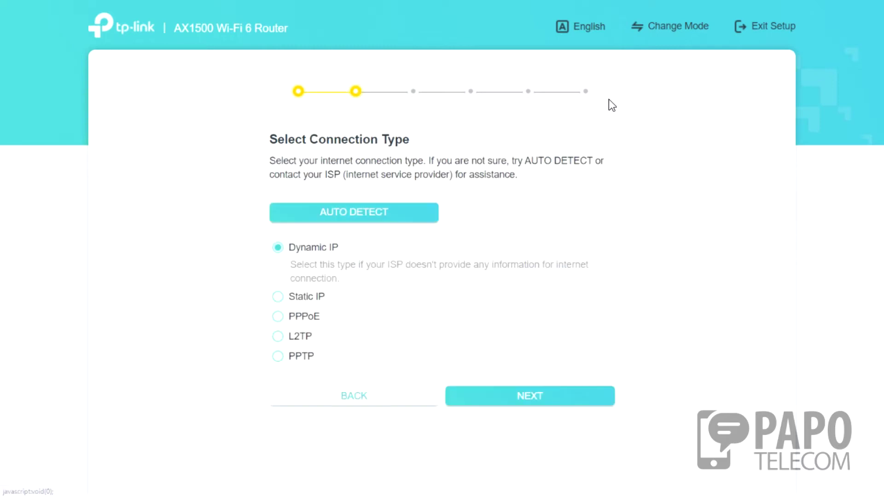
{"action": "left_click", "coordinate": [289, 320]}
{"action": "left_click", "coordinate": [512, 388]}
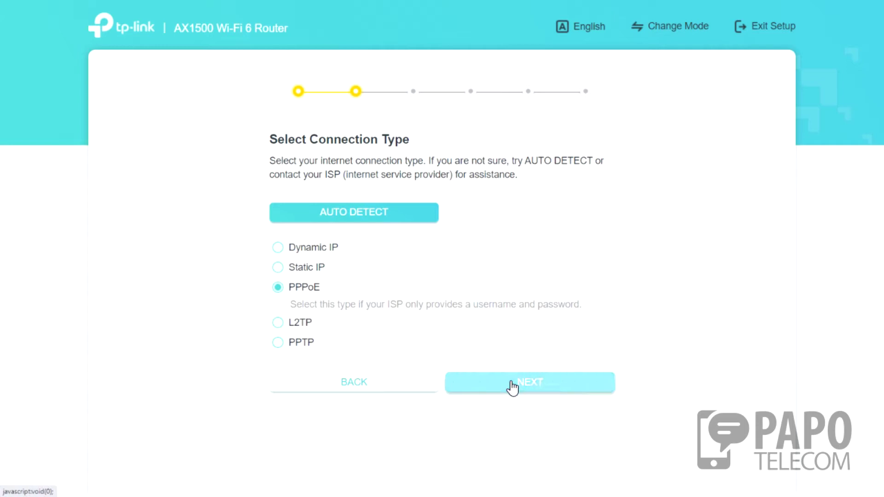
Enter the ISP username and password, and set the Special ISP Settings profile to Custom.
{"action": "left_click", "coordinate": [471, 201]}
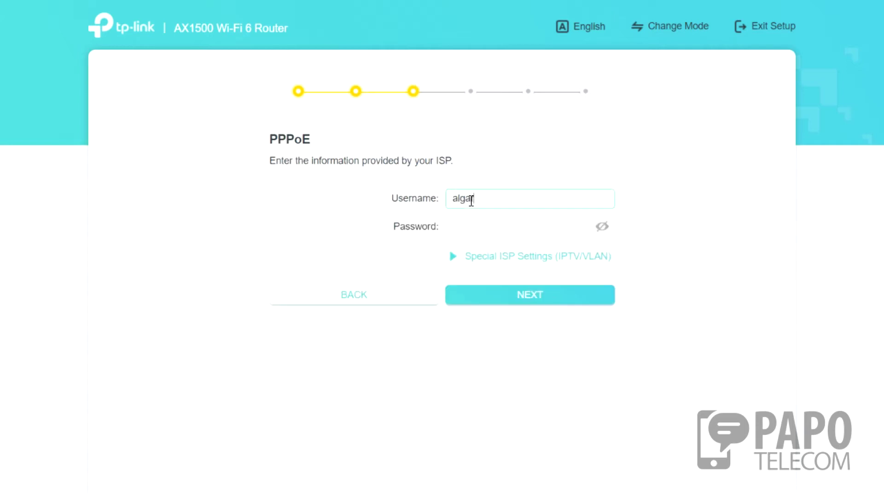
{"action": "key", "text": "Tab"}
{"action": "type", "text": "•••"}
{"action": "left_click", "coordinate": [483, 259]}
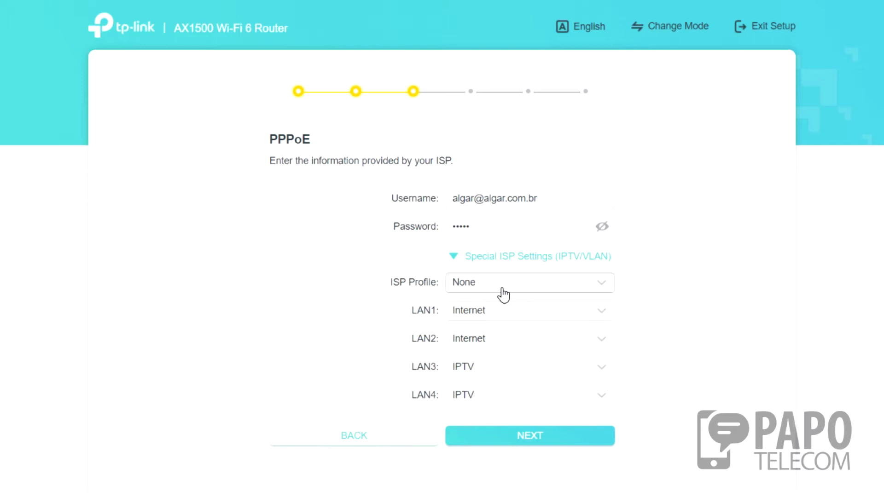
{"action": "left_click", "coordinate": [484, 290]}
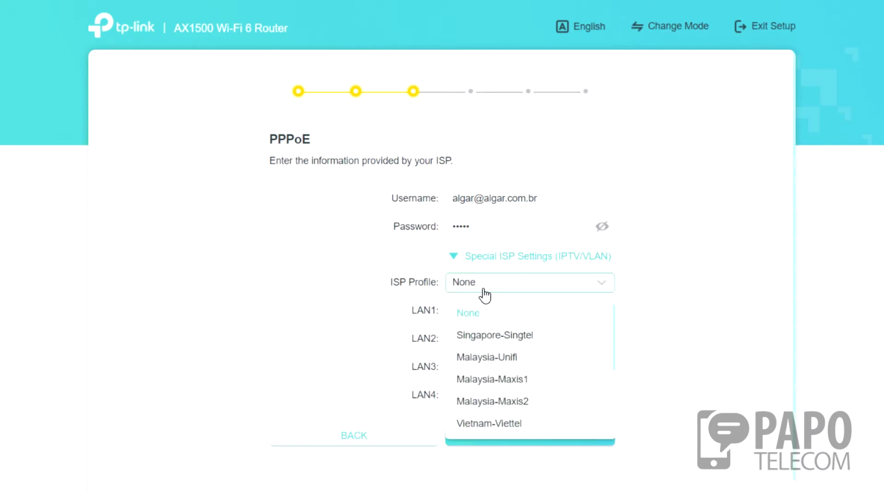
{"action": "scroll", "coordinate": [523, 351], "scroll_direction": "down", "scroll_amount": 3}
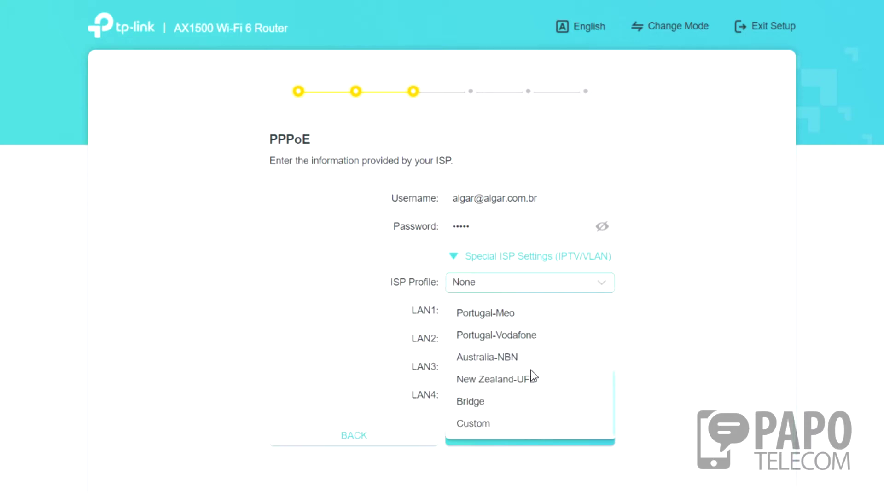
{"action": "left_click", "coordinate": [504, 426]}
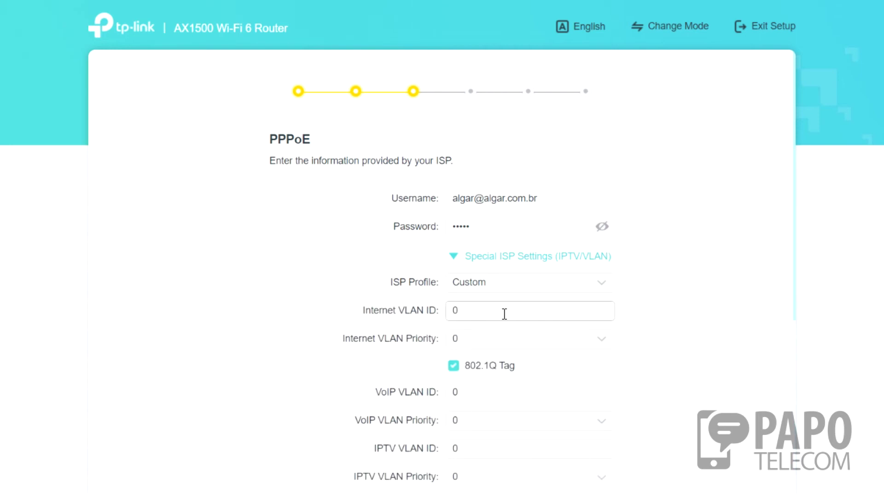
Enter Internet VLAN ID 100 and try to continue.
{"action": "type", "text": "100"}
{"action": "scroll", "coordinate": [504, 275], "scroll_direction": "down", "scroll_amount": 2}
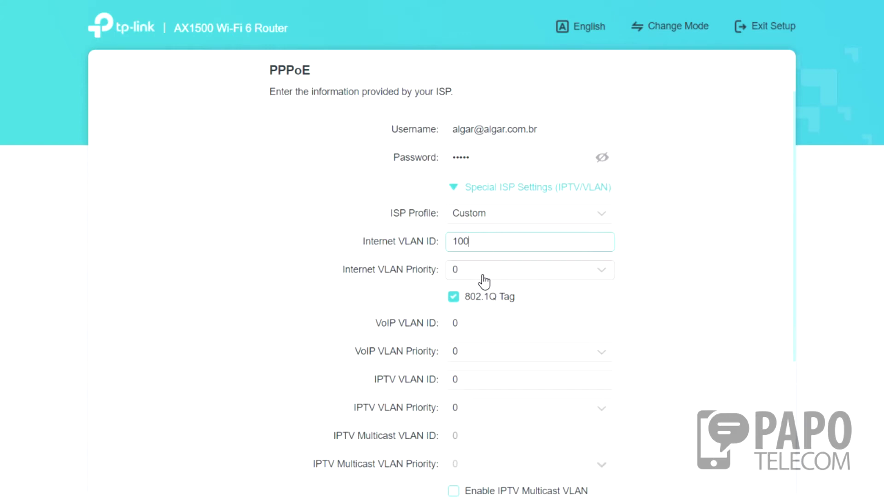
{"action": "scroll", "coordinate": [410, 240], "scroll_direction": "down", "scroll_amount": 3}
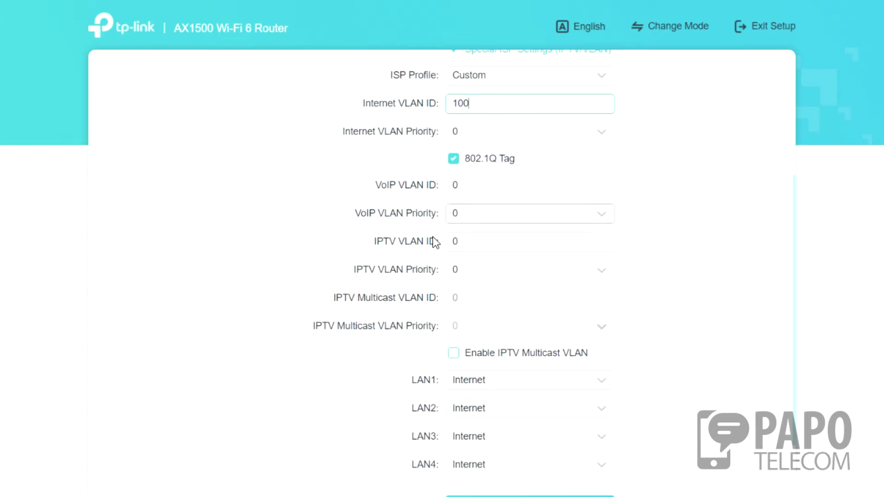
{"action": "scroll", "coordinate": [459, 284], "scroll_direction": "down", "scroll_amount": 2}
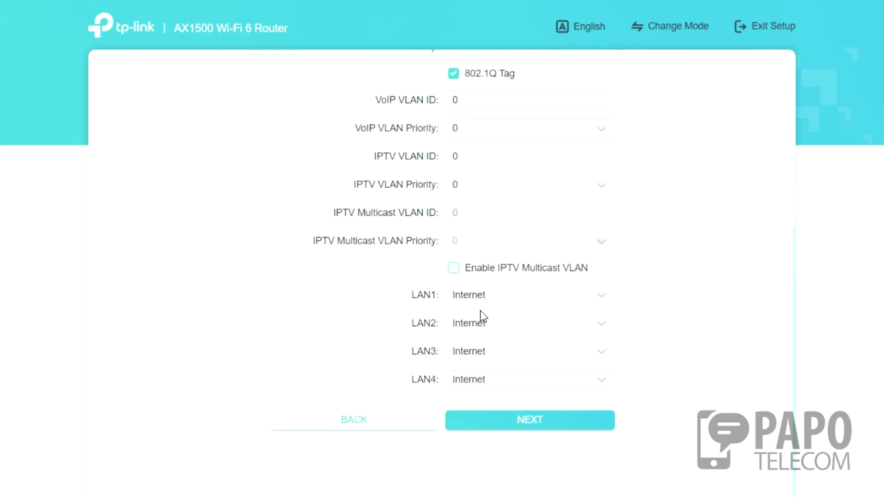
{"action": "left_click", "coordinate": [542, 421]}
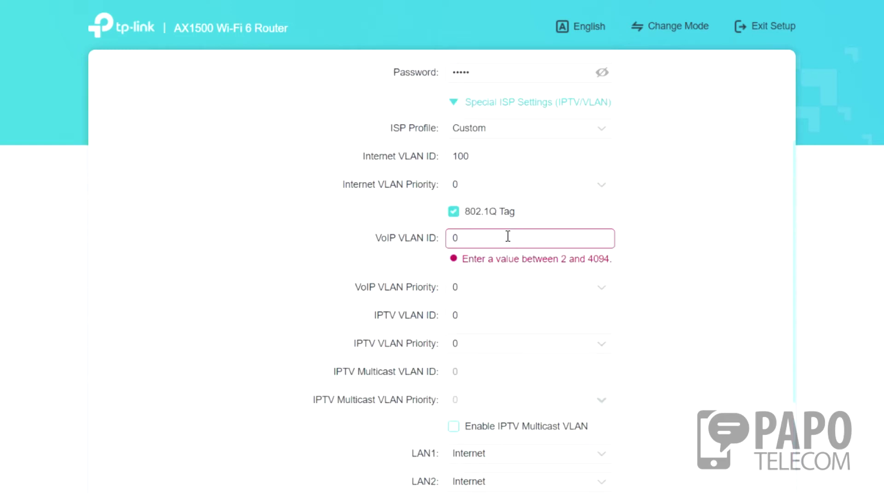
Correct the VoIP VLAN ID to 101 and retry.
{"action": "scroll", "coordinate": [492, 231], "scroll_direction": "up", "scroll_amount": 2}
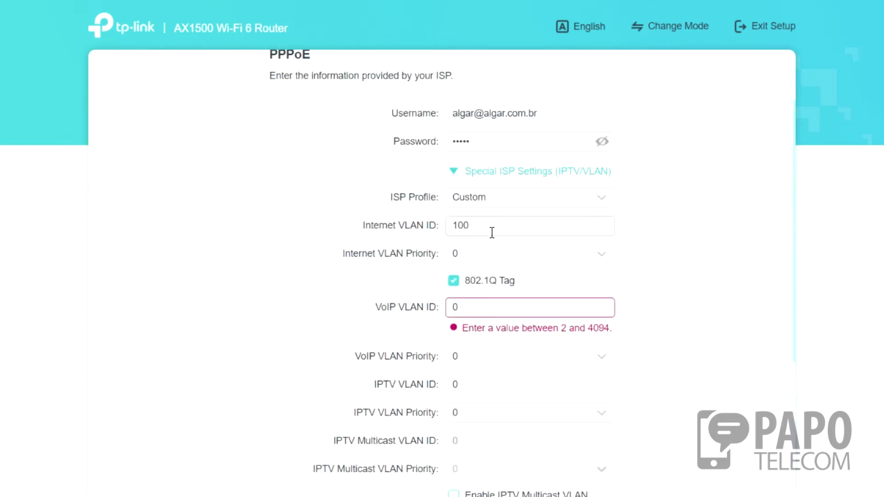
{"action": "double_click", "coordinate": [480, 307]}
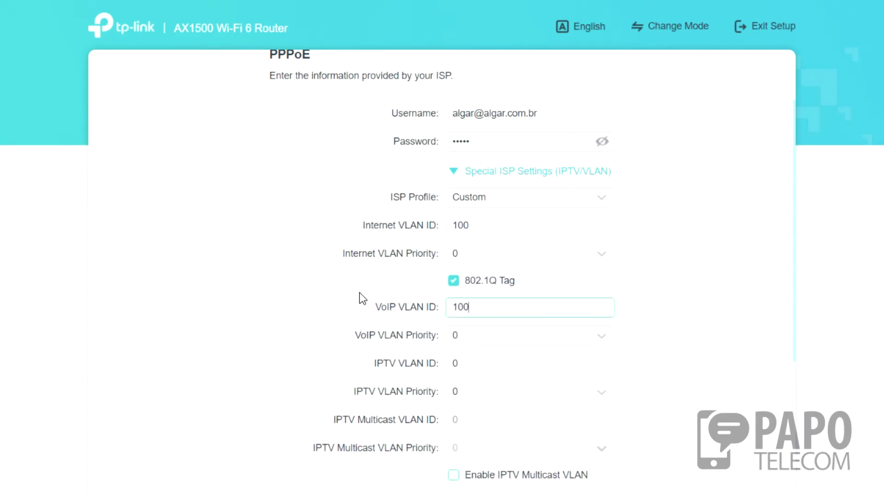
{"action": "key", "text": "Tab"}
{"action": "key", "text": "Tab"}
{"action": "type", "text": "1"}
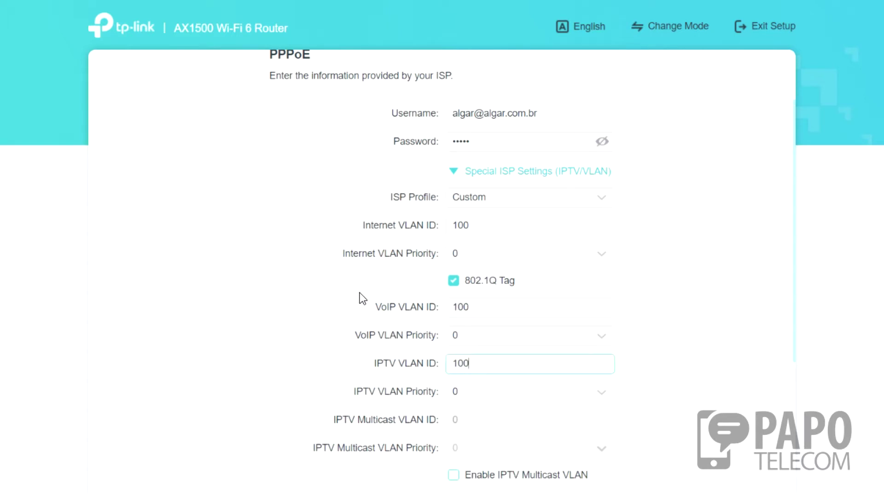
{"action": "scroll", "coordinate": [539, 284], "scroll_direction": "down", "scroll_amount": 5}
{"action": "left_click", "coordinate": [554, 410]}
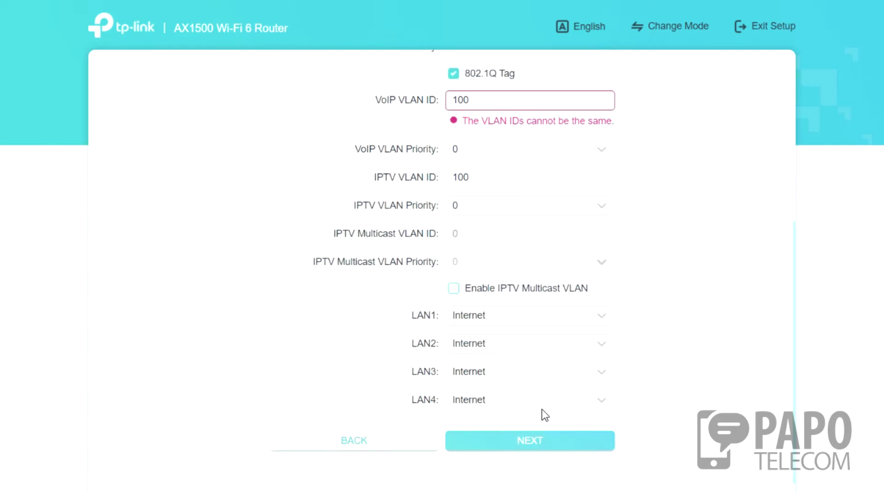
Correct the IPTV VLAN ID to 102.
{"action": "scroll", "coordinate": [529, 161], "scroll_direction": "up", "scroll_amount": 2}
{"action": "left_click_drag", "start_coordinate": [501, 172], "coordinate": [355, 166]}
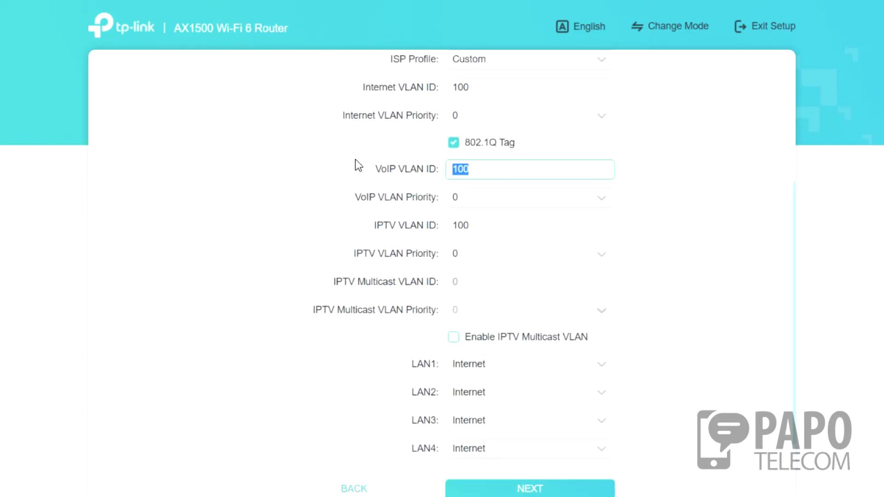
{"action": "scroll", "coordinate": [359, 161], "scroll_direction": "up", "scroll_amount": 3}
{"action": "type", "text": "1"}
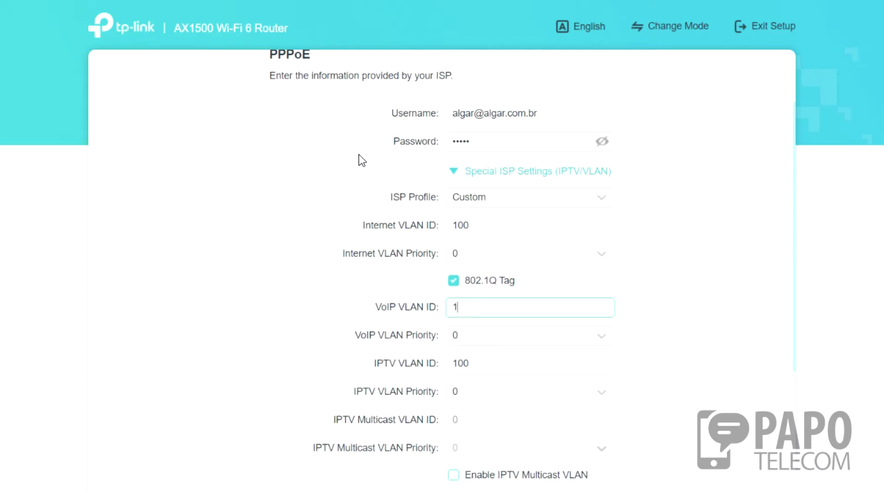
{"action": "left_click", "coordinate": [484, 364]}
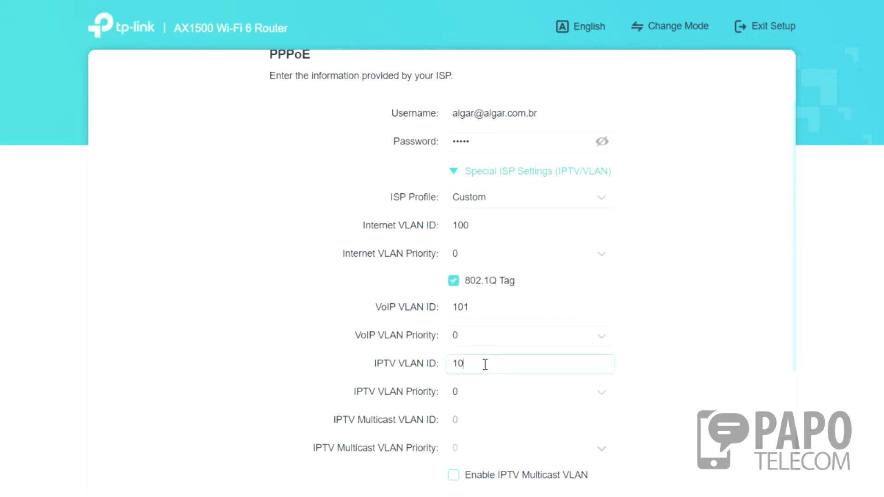
{"action": "scroll", "coordinate": [603, 320], "scroll_direction": "down", "scroll_amount": 5}
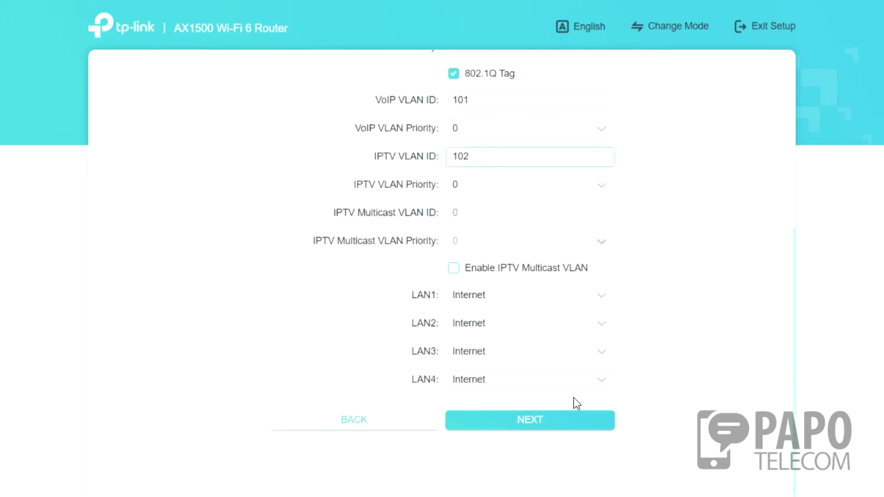
Enable Set Each Band Separately with both 2.4GHz and 5GHz networks enabled.
{"action": "left_click", "coordinate": [507, 420]}
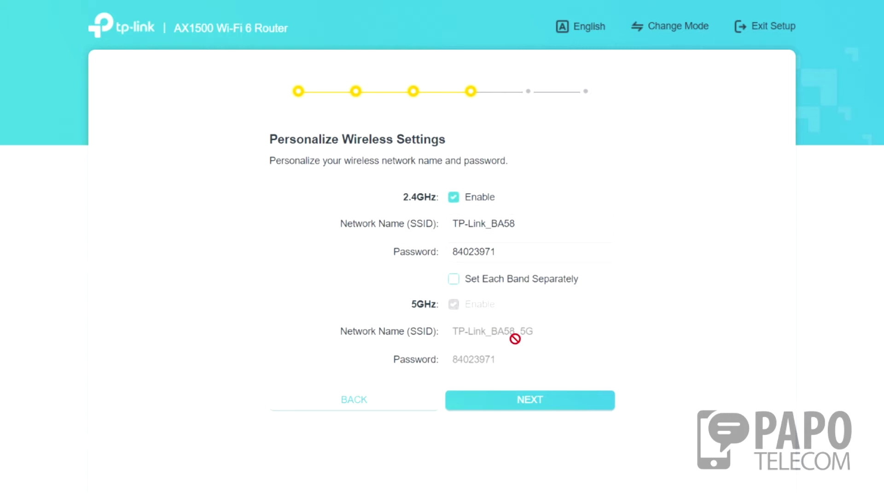
{"action": "left_click", "coordinate": [456, 287]}
{"action": "left_click", "coordinate": [456, 287]}
{"action": "left_click", "coordinate": [453, 197]}
{"action": "left_click", "coordinate": [453, 279]}
{"action": "left_click", "coordinate": [454, 198]}
{"action": "left_click", "coordinate": [453, 305]}
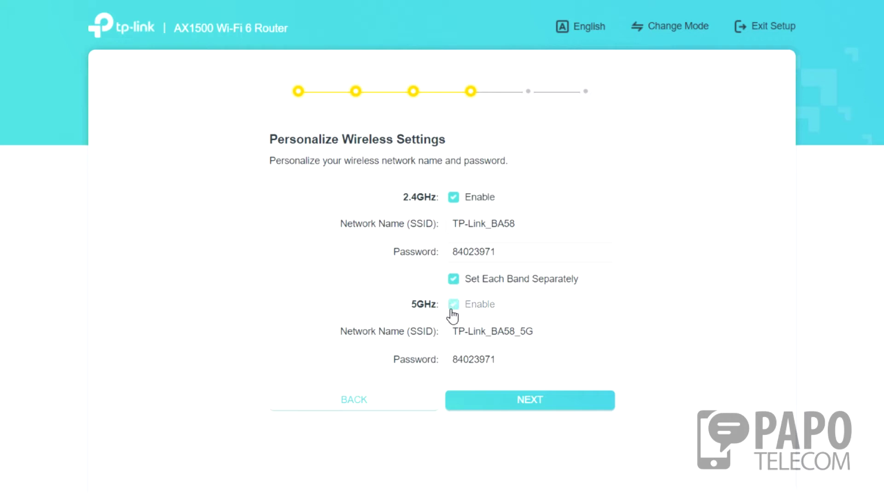
Give the 5GHz network a new password and save the wireless settings.
{"action": "double_click", "coordinate": [521, 353]}
{"action": "type", "text": "12345678"}
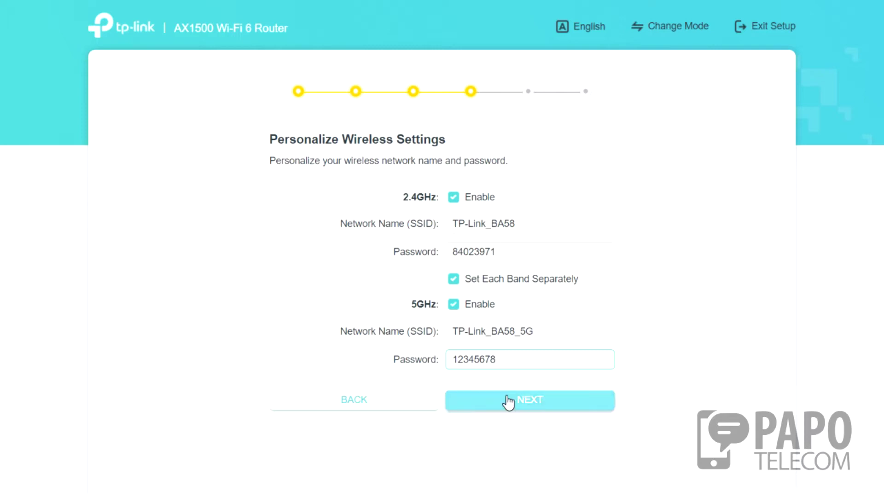
{"action": "left_click", "coordinate": [533, 407]}
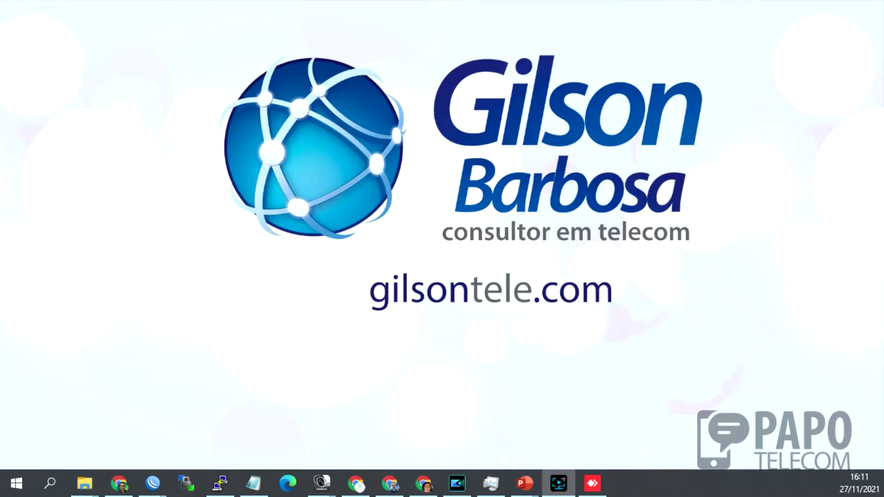
Move past the quick setup summary.
{"action": "left_click", "coordinate": [592, 484]}
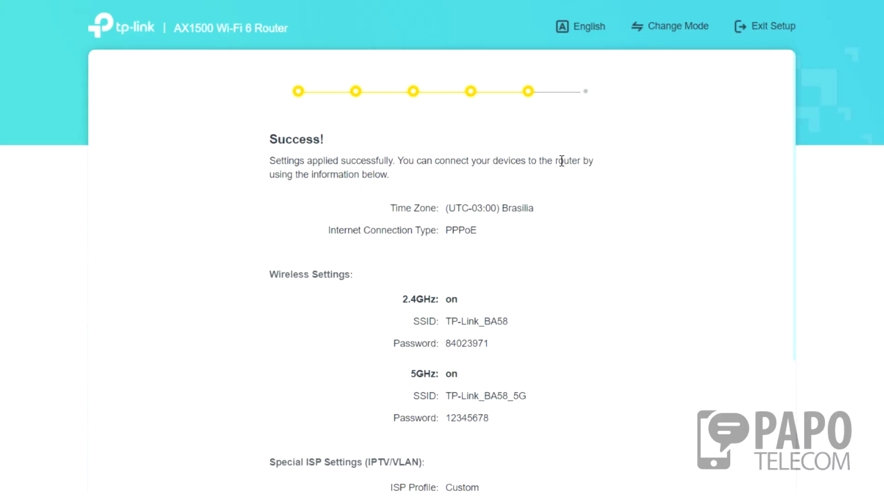
{"action": "scroll", "coordinate": [314, 199], "scroll_direction": "down", "scroll_amount": 4}
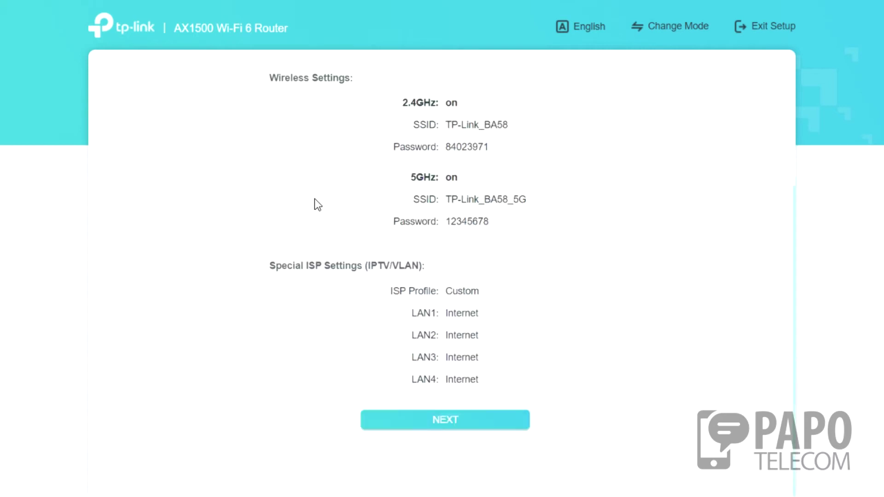
{"action": "left_click", "coordinate": [436, 427]}
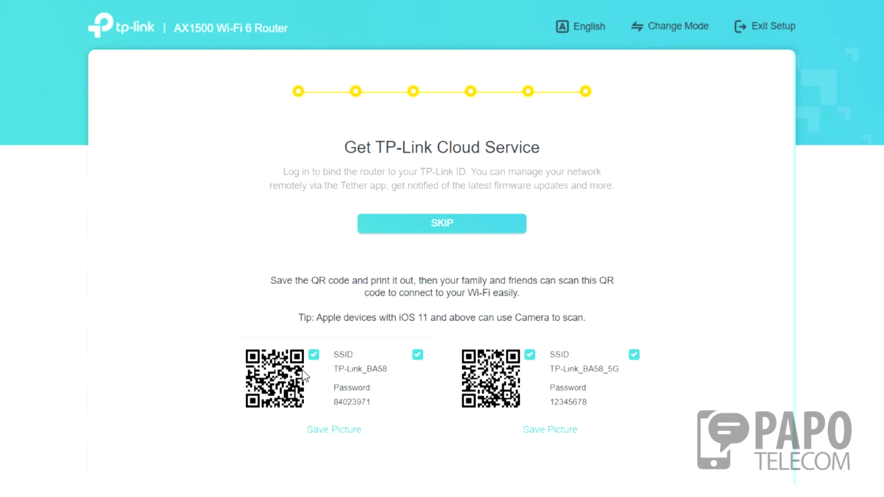
Skip the TP-Link Cloud Service login to finish the wizard.
{"action": "left_click", "coordinate": [552, 417]}
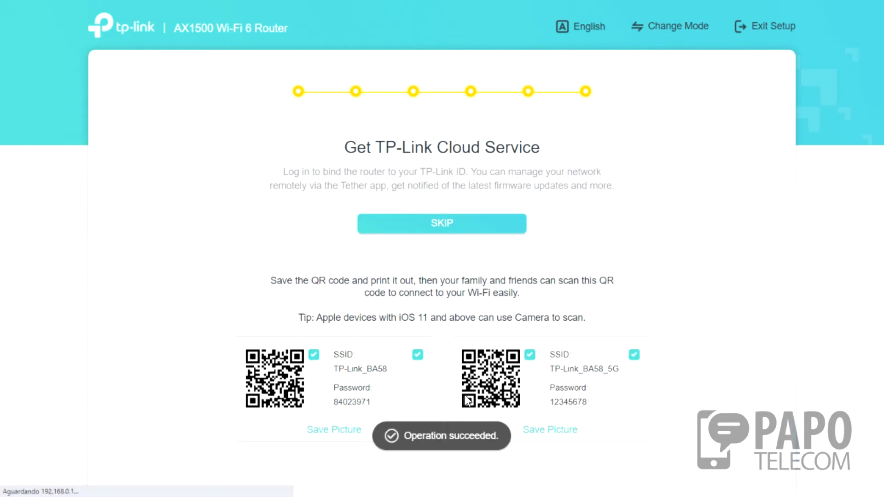
{"action": "scroll", "coordinate": [576, 359], "scroll_direction": "down", "scroll_amount": 4}
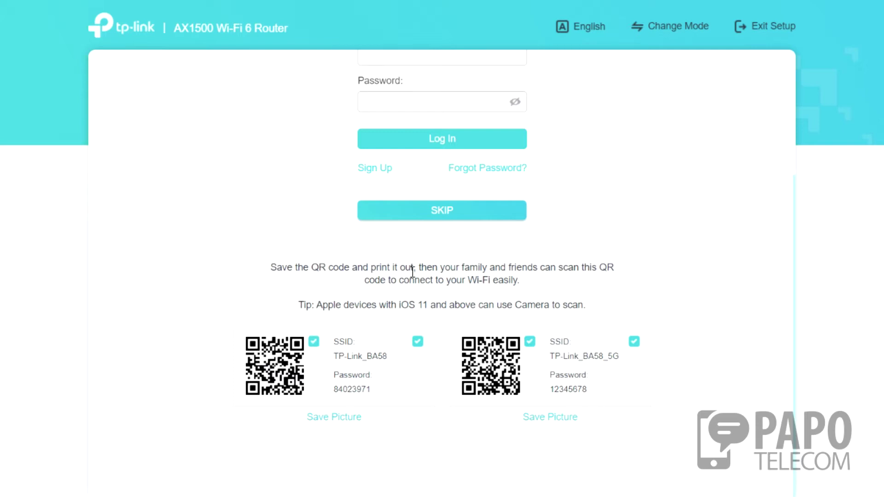
{"action": "scroll", "coordinate": [482, 253], "scroll_direction": "up", "scroll_amount": 3}
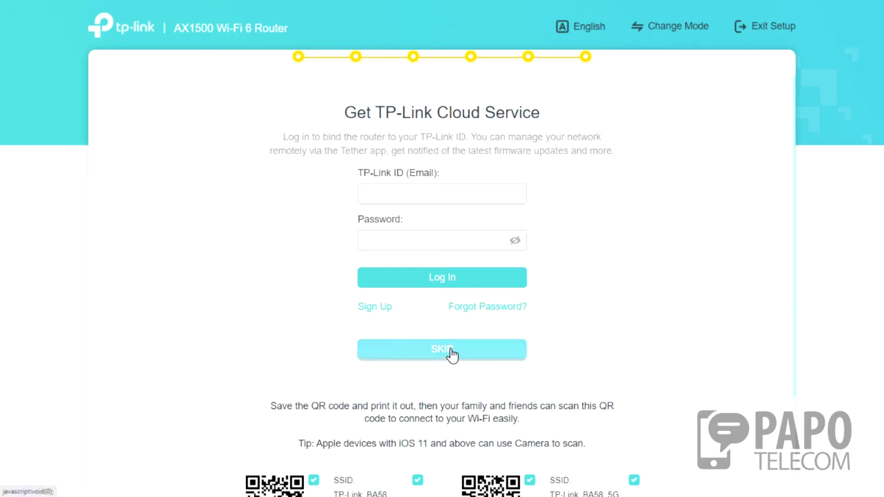
{"action": "left_click", "coordinate": [427, 357]}
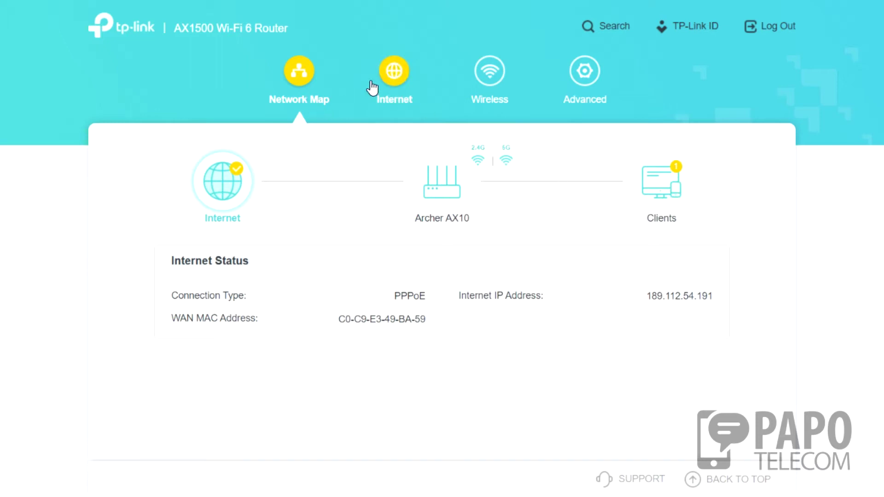
Review the Internet and Wireless tabs, then open the Advanced network Status page.
{"action": "left_click", "coordinate": [385, 88]}
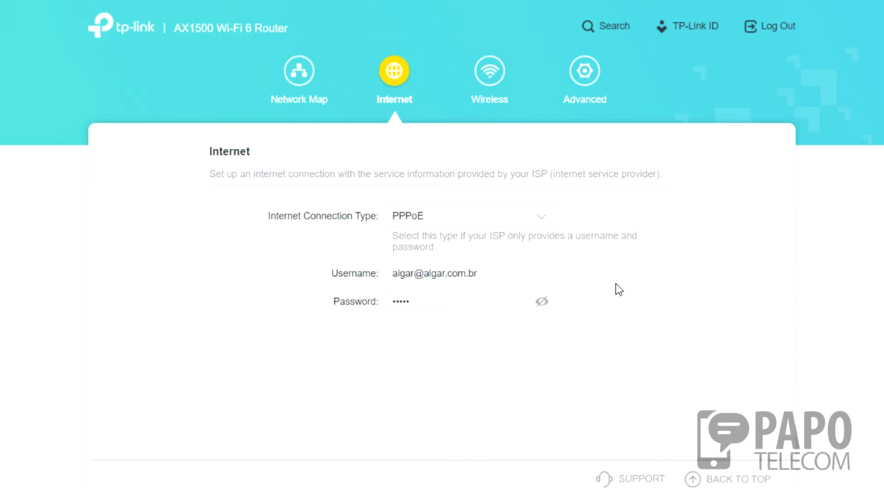
{"action": "left_click", "coordinate": [503, 79]}
{"action": "left_click", "coordinate": [395, 217]}
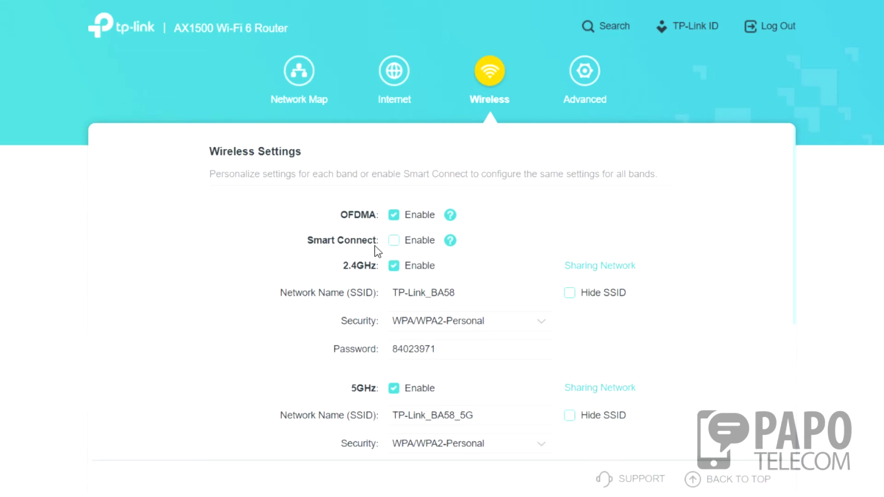
{"action": "scroll", "coordinate": [460, 290], "scroll_direction": "down", "scroll_amount": 2}
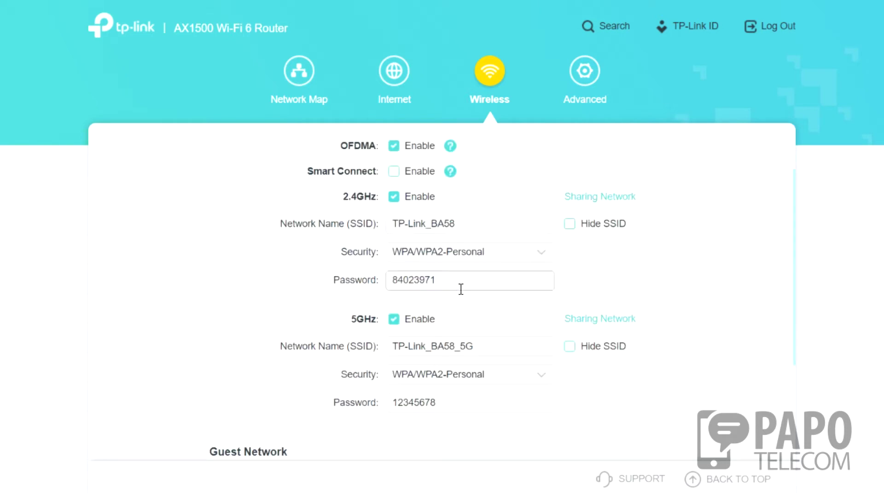
{"action": "scroll", "coordinate": [465, 296], "scroll_direction": "down", "scroll_amount": 3}
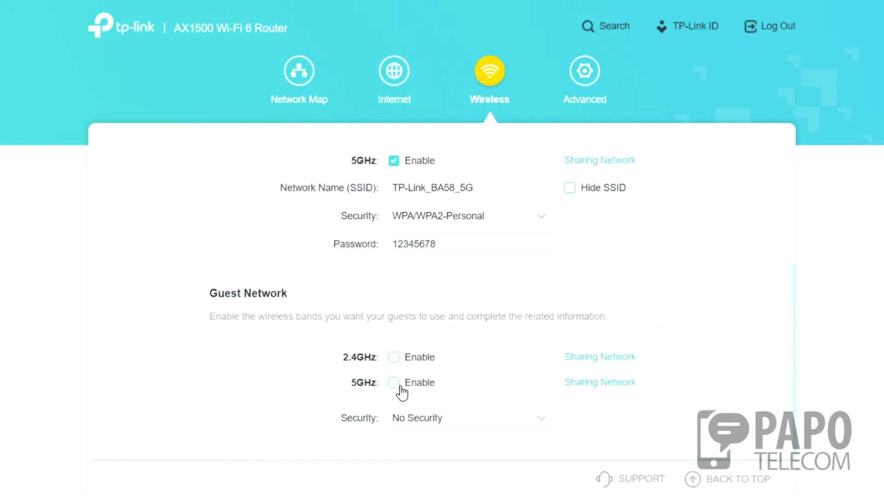
{"action": "scroll", "coordinate": [557, 299], "scroll_direction": "up", "scroll_amount": 5}
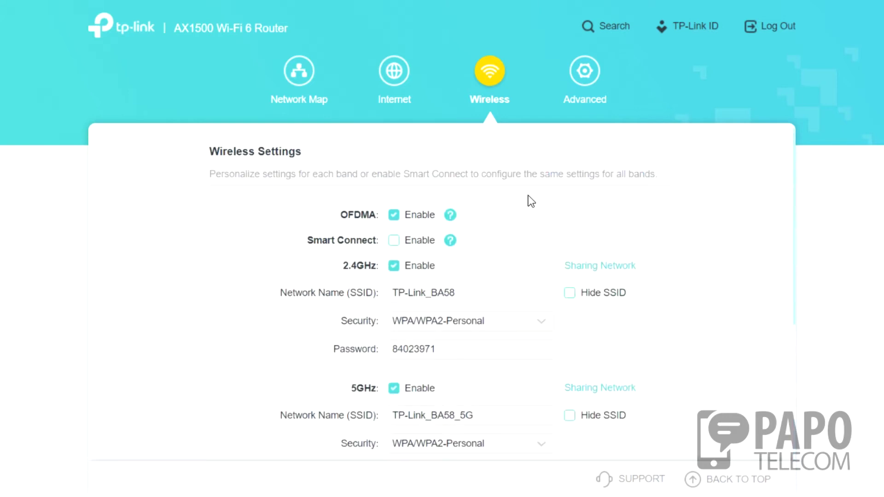
{"action": "left_click", "coordinate": [585, 88]}
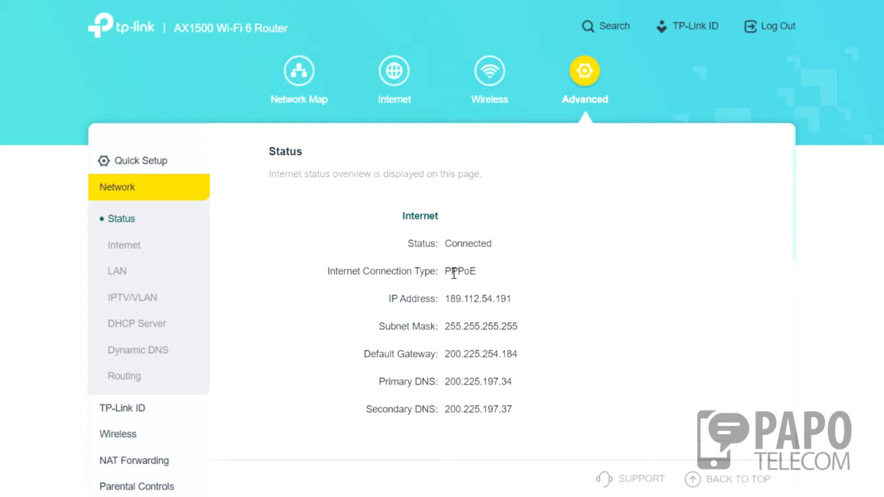
{"action": "scroll", "coordinate": [454, 271], "scroll_direction": "down", "scroll_amount": 2}
{"action": "scroll", "coordinate": [455, 264], "scroll_direction": "up", "scroll_amount": 2}
{"action": "scroll", "coordinate": [506, 262], "scroll_direction": "down", "scroll_amount": 5}
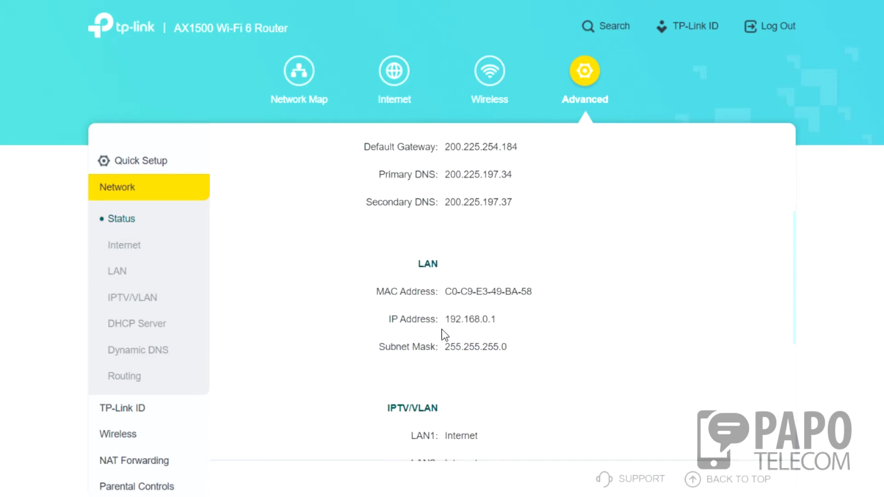
{"action": "scroll", "coordinate": [441, 329], "scroll_direction": "down", "scroll_amount": 5}
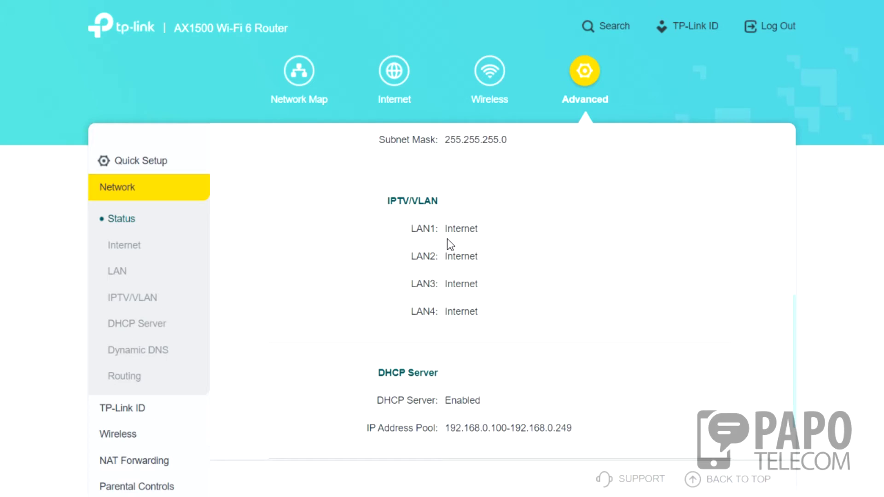
{"action": "scroll", "coordinate": [433, 230], "scroll_direction": "down", "scroll_amount": 2}
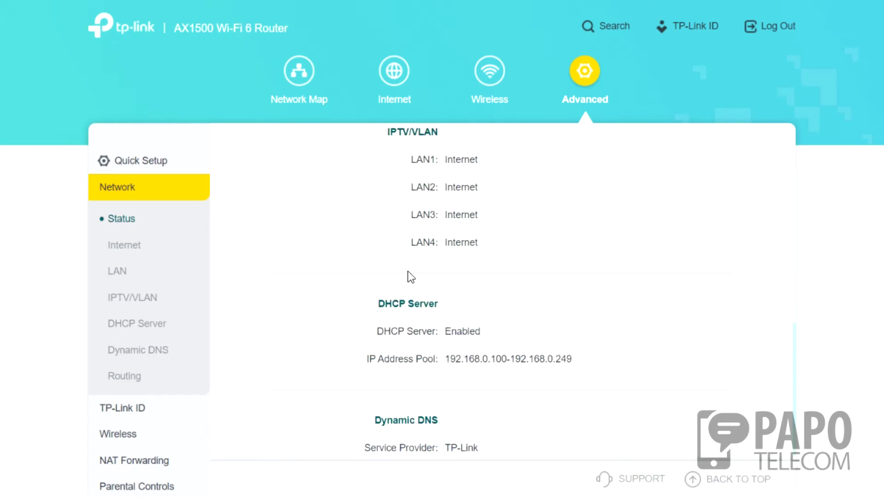
{"action": "scroll", "coordinate": [407, 298], "scroll_direction": "down", "scroll_amount": 1}
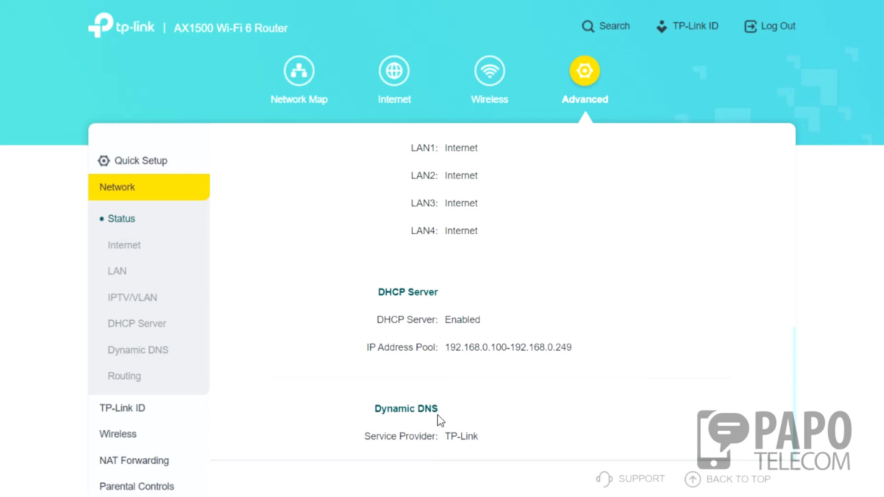
{"action": "scroll", "coordinate": [437, 415], "scroll_direction": "up", "scroll_amount": 10}
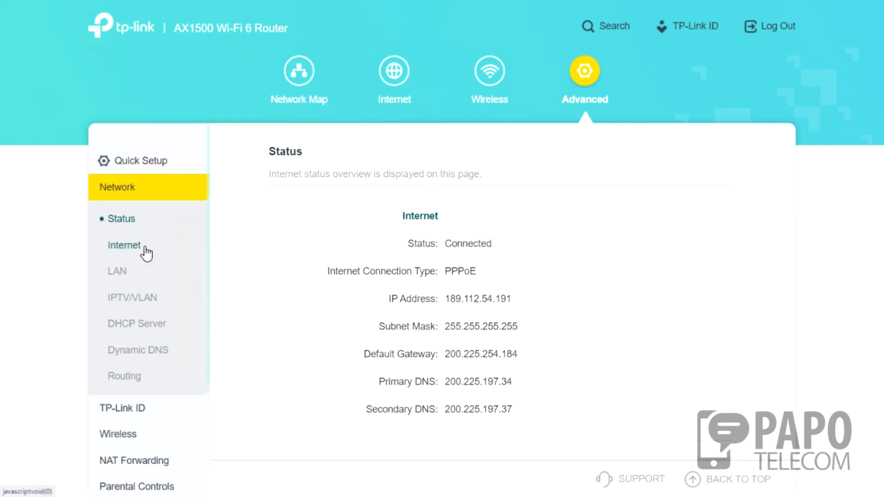
Review the Internet page's PPPoE advanced settings, then open the LAN page.
{"action": "left_click", "coordinate": [121, 250]}
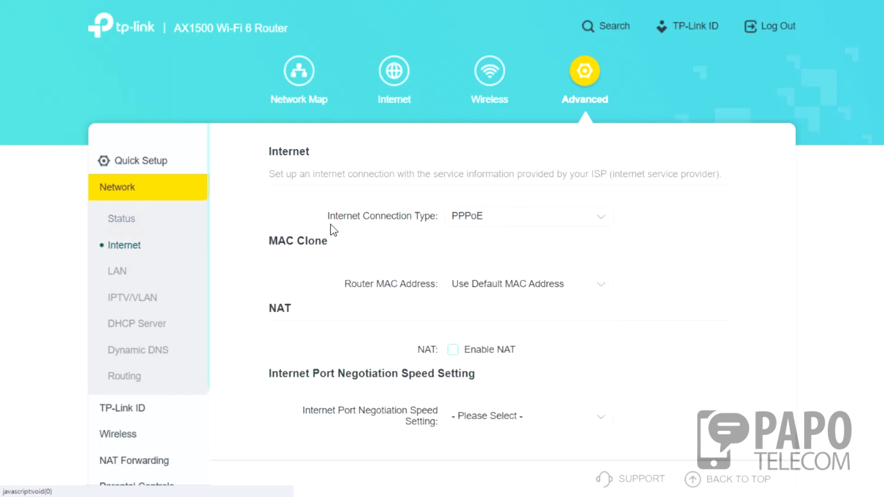
{"action": "scroll", "coordinate": [428, 233], "scroll_direction": "down", "scroll_amount": 3}
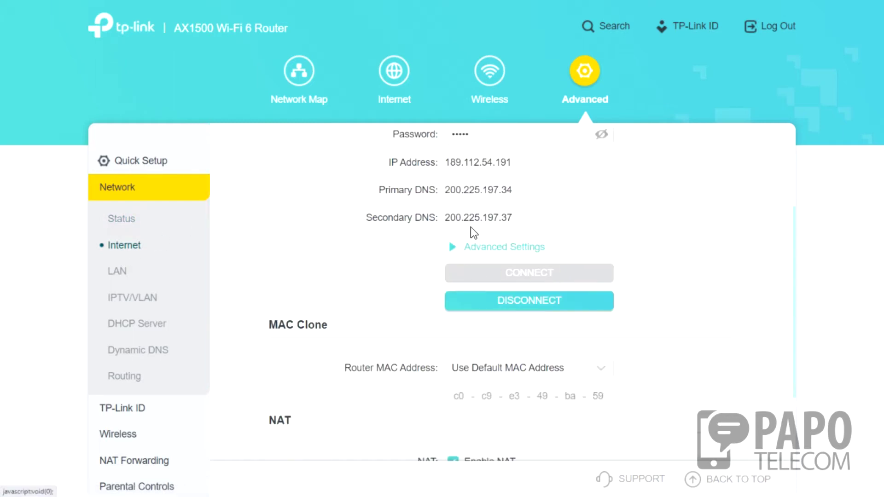
{"action": "scroll", "coordinate": [364, 307], "scroll_direction": "down", "scroll_amount": 2}
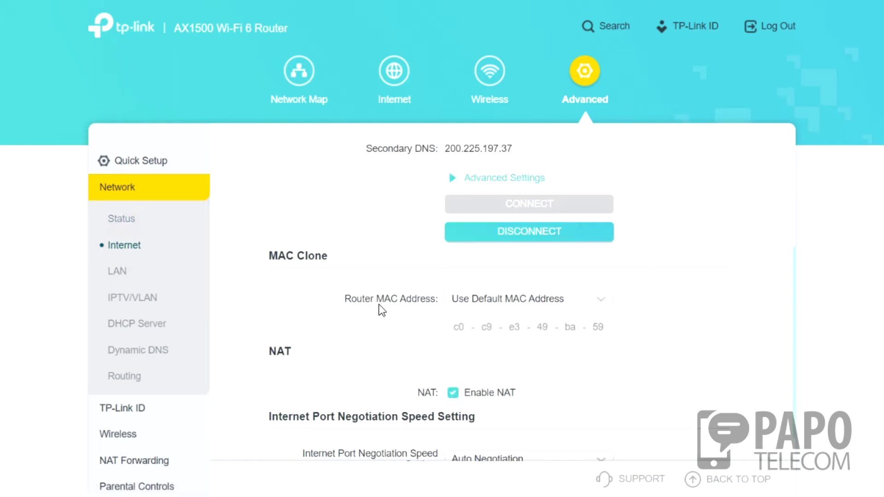
{"action": "scroll", "coordinate": [396, 305], "scroll_direction": "down", "scroll_amount": 1}
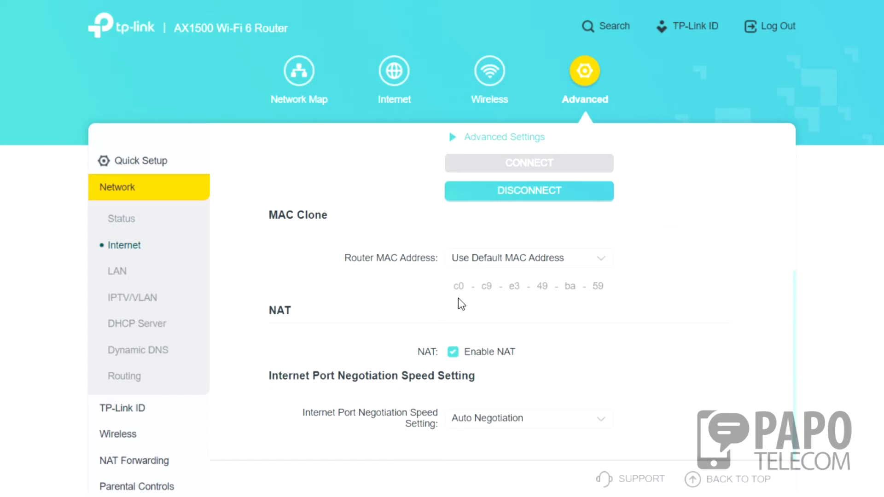
{"action": "scroll", "coordinate": [586, 243], "scroll_direction": "up", "scroll_amount": 5}
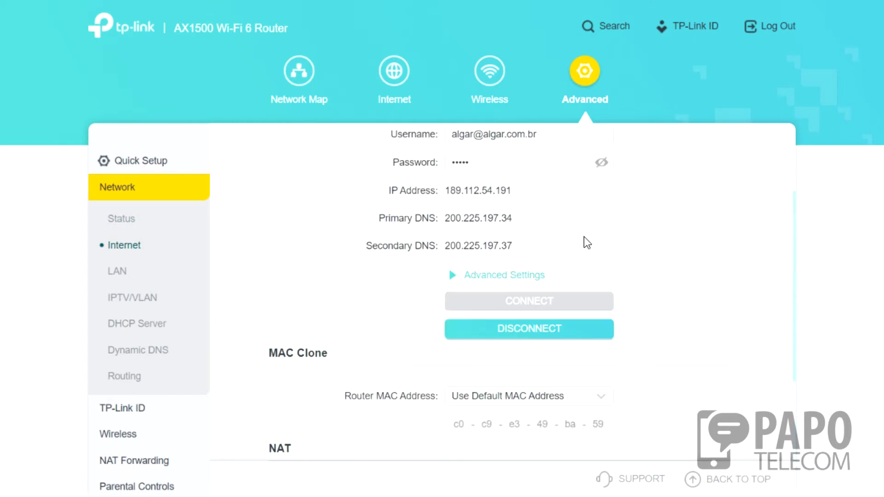
{"action": "left_click", "coordinate": [486, 345]}
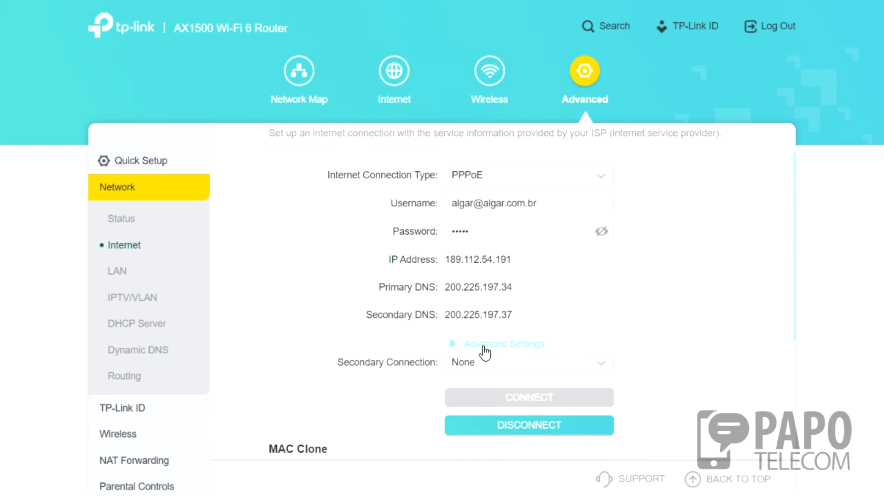
{"action": "scroll", "coordinate": [538, 306], "scroll_direction": "down", "scroll_amount": 3}
{"action": "scroll", "coordinate": [497, 228], "scroll_direction": "down", "scroll_amount": 6}
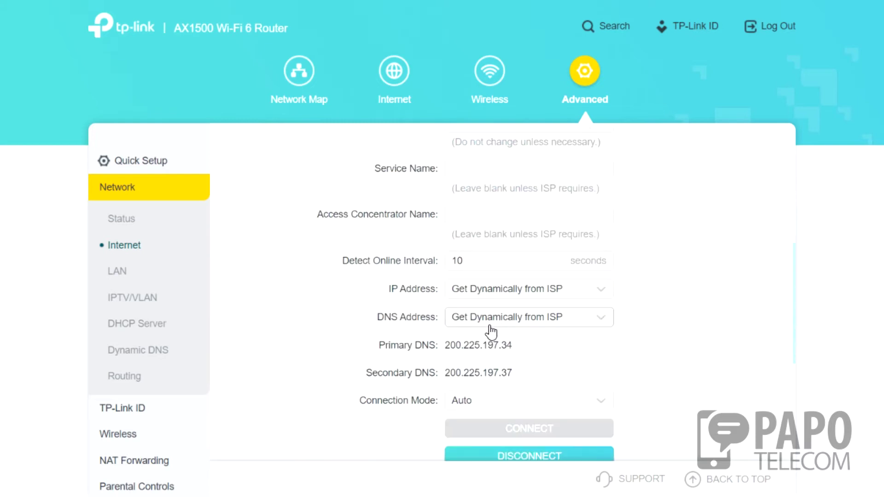
{"action": "left_click", "coordinate": [119, 271]}
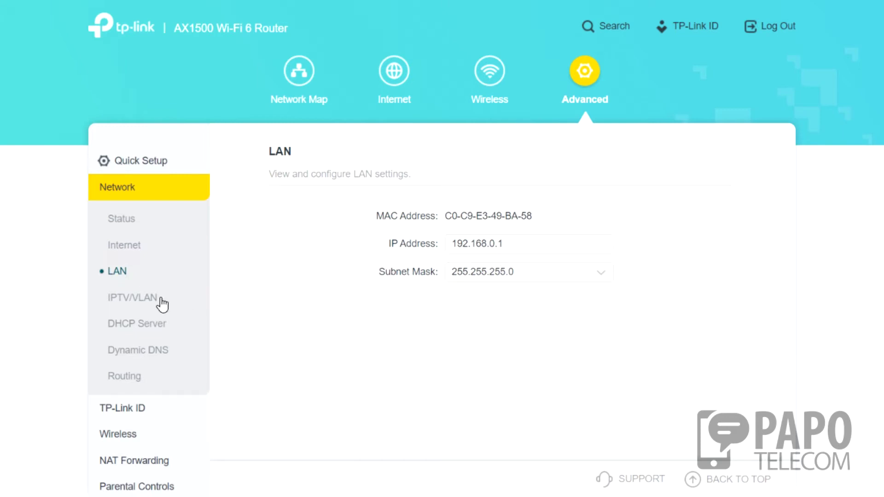
Look through the IPTV/VLAN and Multicast settings, then open the DHCP Server page.
{"action": "left_click", "coordinate": [127, 298]}
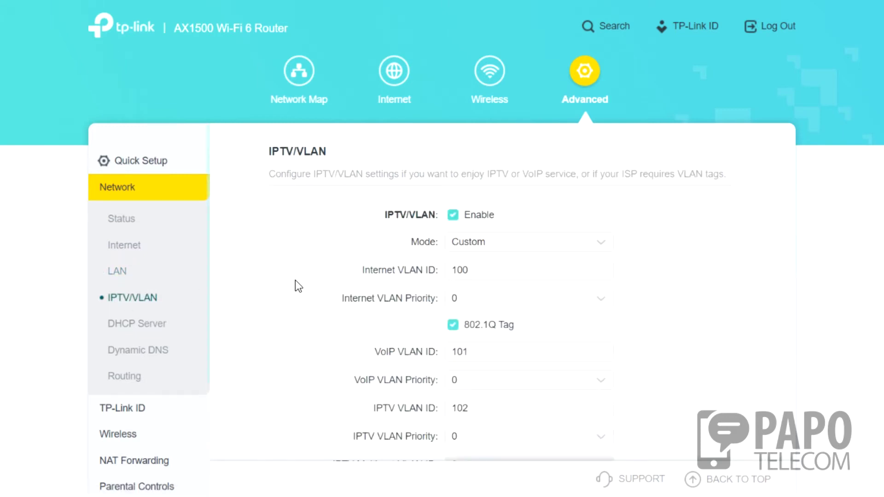
{"action": "scroll", "coordinate": [488, 265], "scroll_direction": "down", "scroll_amount": 3}
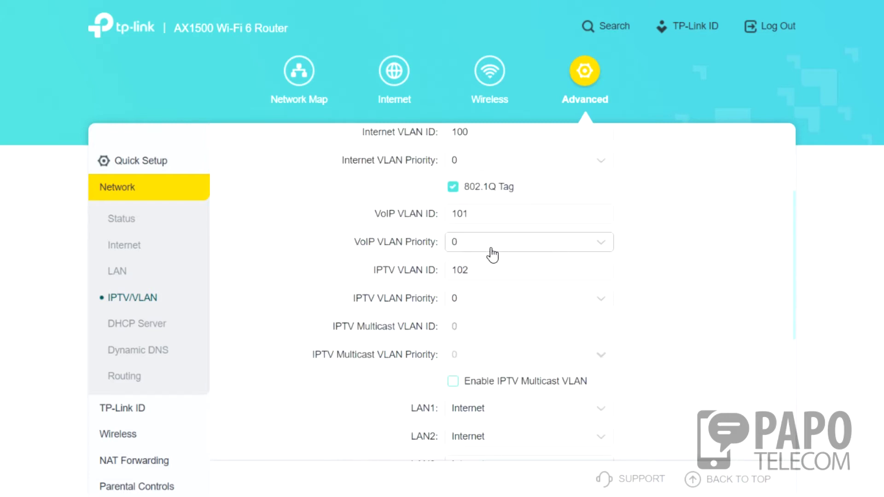
{"action": "scroll", "coordinate": [501, 248], "scroll_direction": "up", "scroll_amount": 3}
{"action": "scroll", "coordinate": [436, 233], "scroll_direction": "down", "scroll_amount": 6}
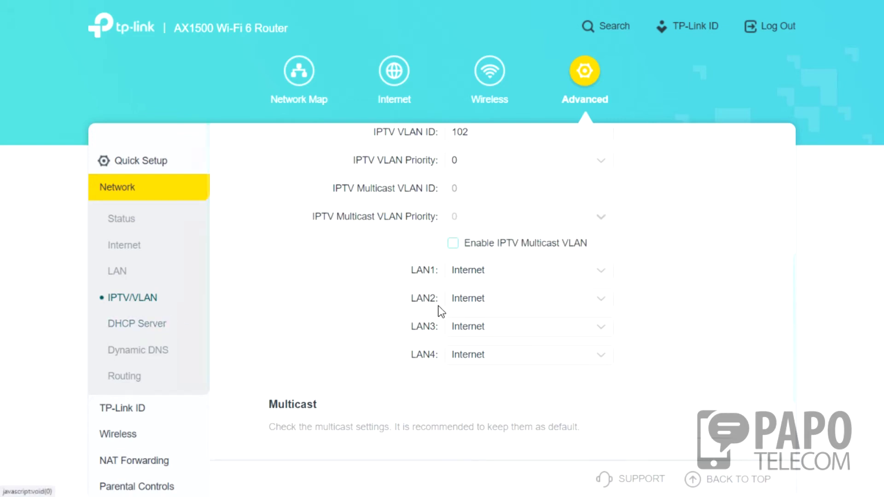
{"action": "scroll", "coordinate": [280, 302], "scroll_direction": "down", "scroll_amount": 3}
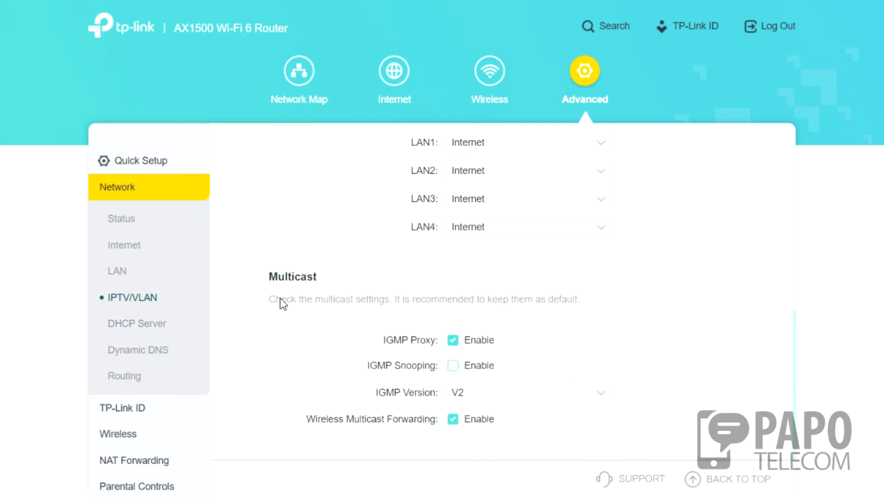
{"action": "left_click", "coordinate": [135, 323]}
{"action": "scroll", "coordinate": [501, 237], "scroll_direction": "up", "scroll_amount": 3}
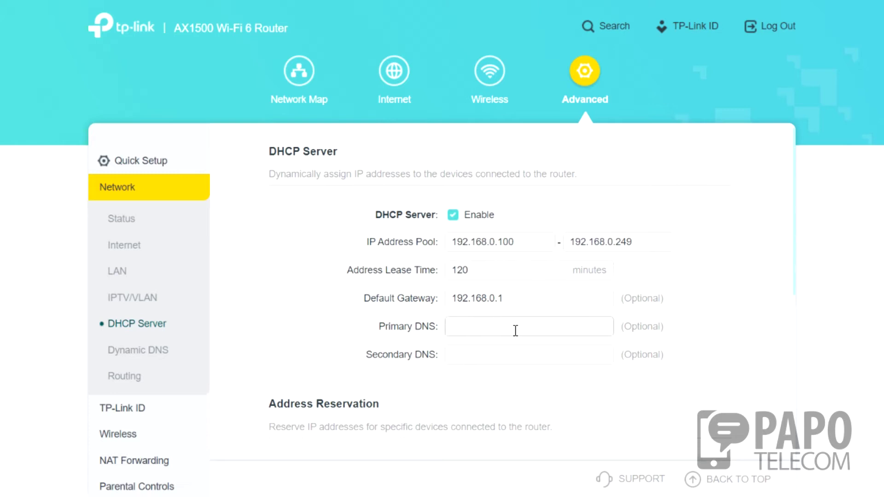
Review the DHCP Server page and the Dynamic DNS service provider list, keeping TP-Link.
{"action": "scroll", "coordinate": [487, 346], "scroll_direction": "down", "scroll_amount": 3}
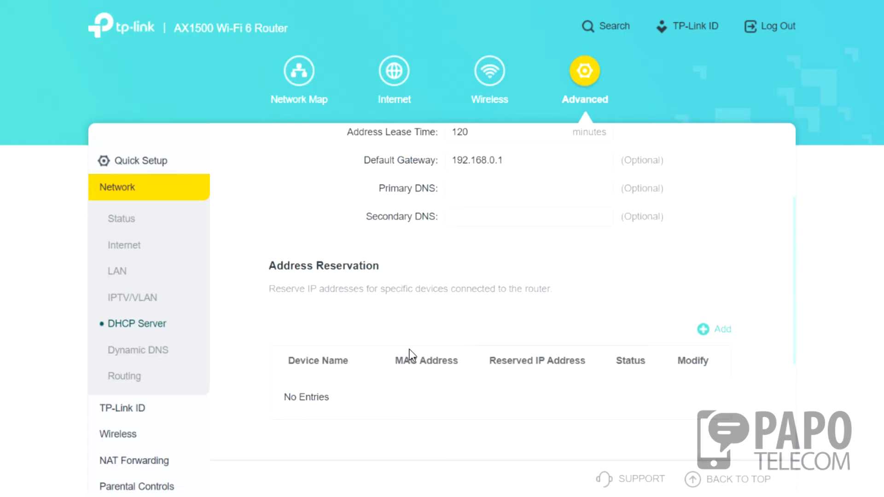
{"action": "scroll", "coordinate": [321, 334], "scroll_direction": "down", "scroll_amount": 2}
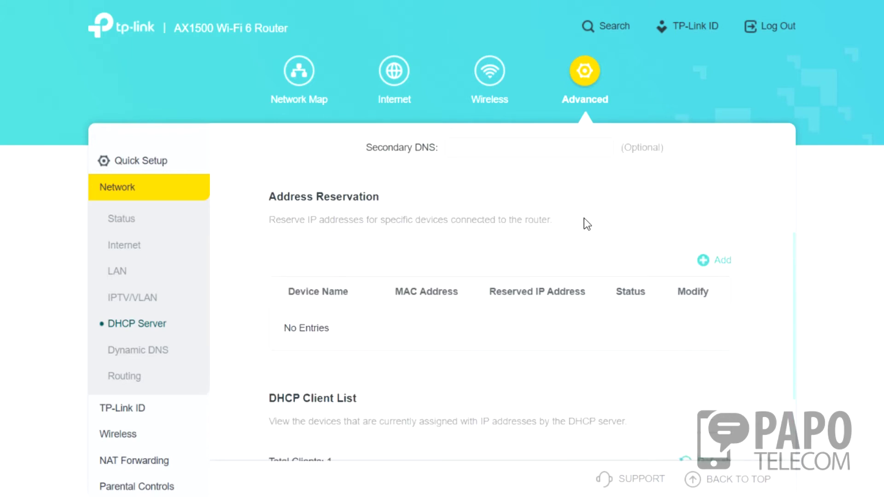
{"action": "scroll", "coordinate": [559, 295], "scroll_direction": "down", "scroll_amount": 3}
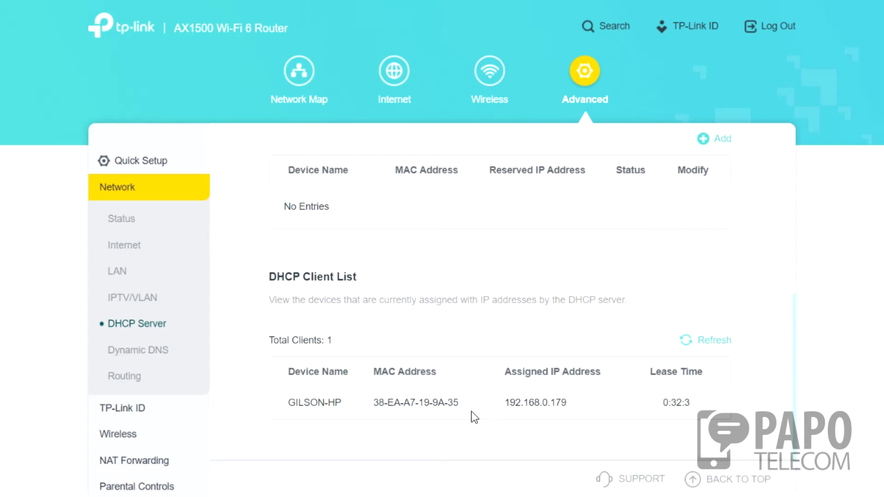
{"action": "left_click", "coordinate": [156, 352]}
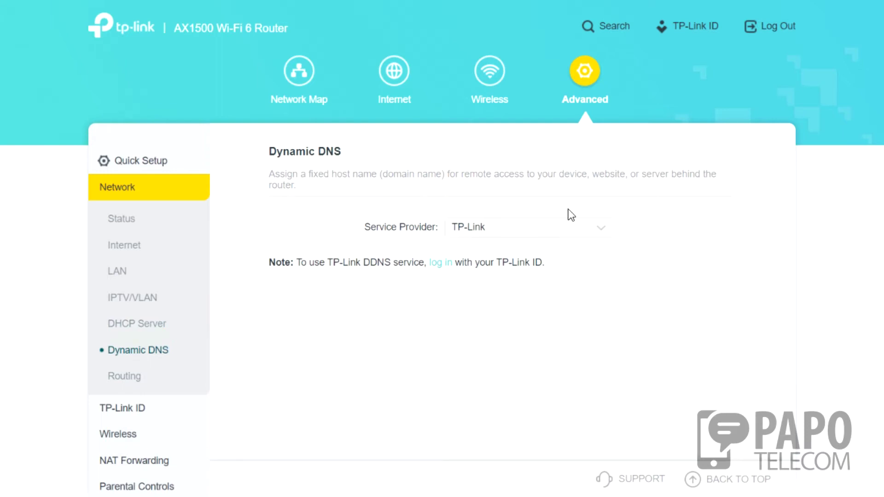
{"action": "left_click", "coordinate": [506, 233]}
{"action": "left_click", "coordinate": [505, 239]}
{"action": "left_click", "coordinate": [487, 234]}
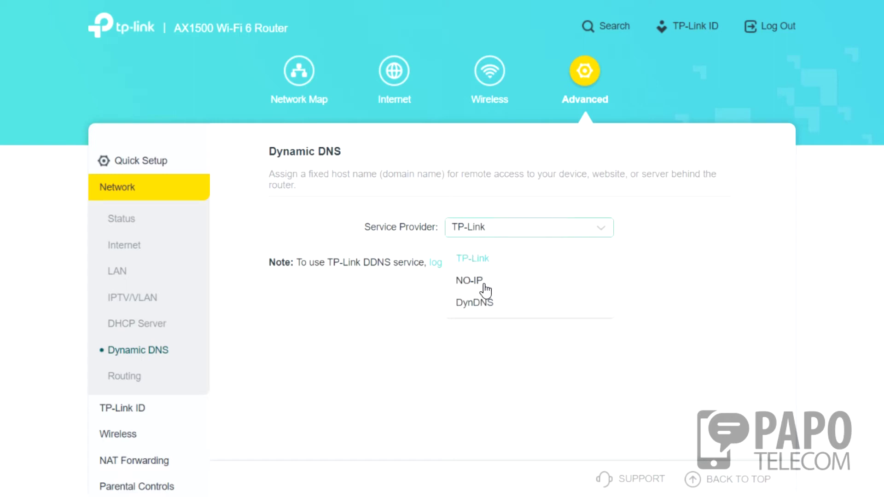
Review the Routing table, then open the TP-Link ID page.
{"action": "left_click", "coordinate": [127, 379]}
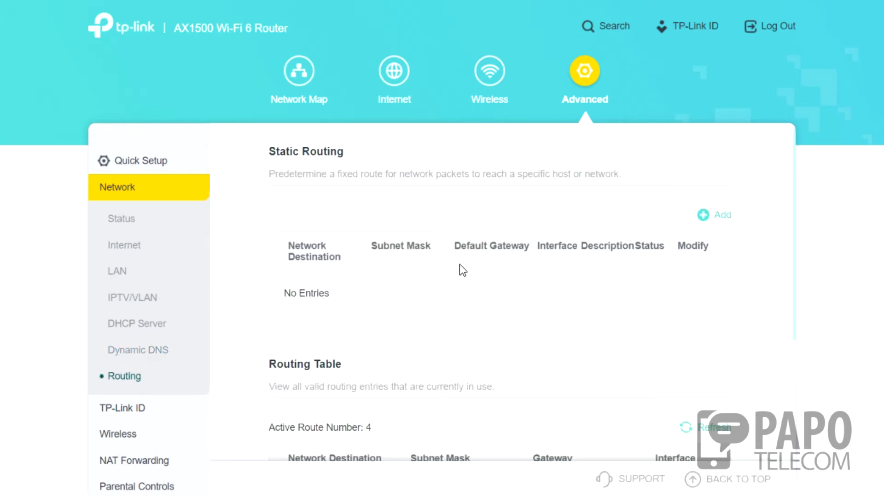
{"action": "scroll", "coordinate": [667, 232], "scroll_direction": "down", "scroll_amount": 3}
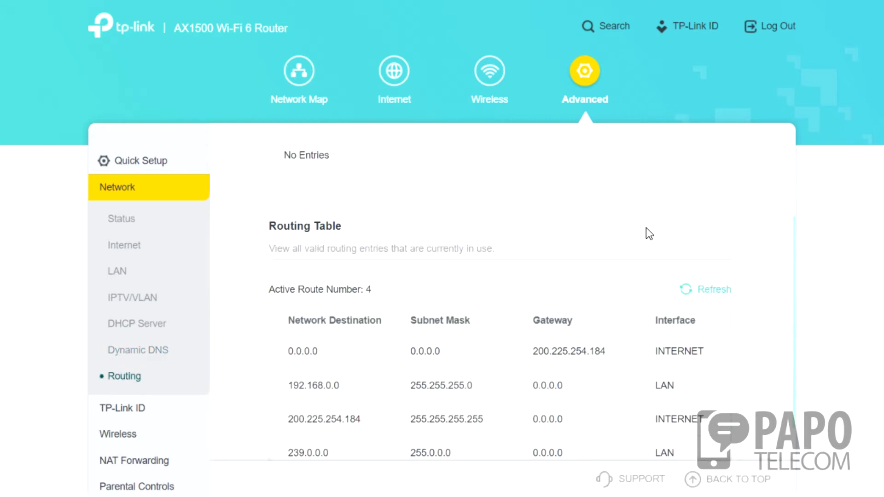
{"action": "scroll", "coordinate": [369, 261], "scroll_direction": "down", "scroll_amount": 1}
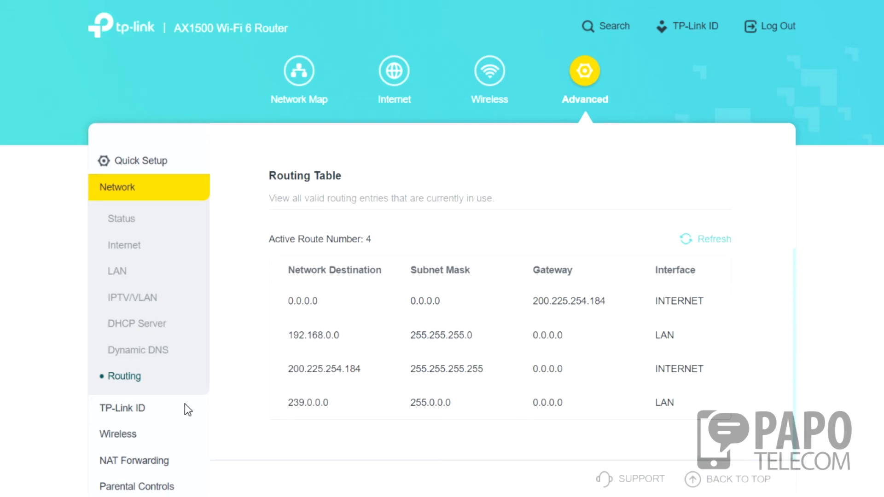
{"action": "left_click", "coordinate": [119, 409]}
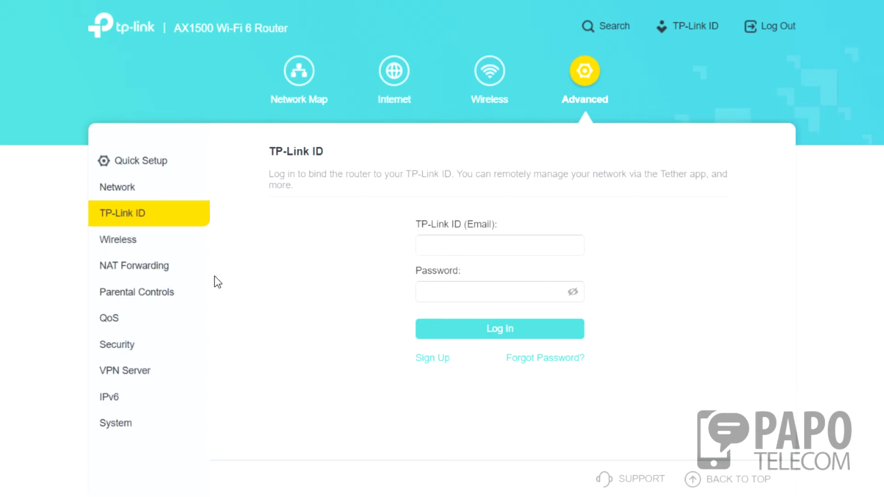
Review the Wireless Settings band page, then open Guest Network.
{"action": "left_click", "coordinate": [121, 243]}
{"action": "left_click", "coordinate": [157, 279]}
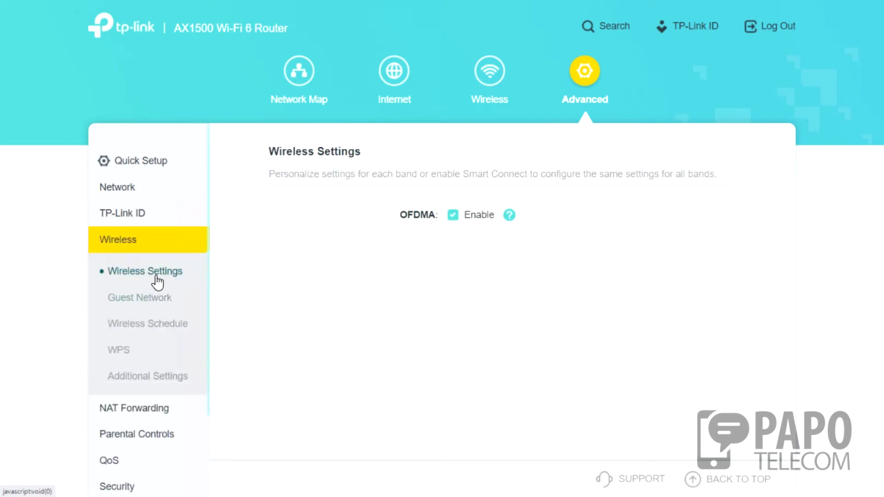
{"action": "scroll", "coordinate": [561, 253], "scroll_direction": "down", "scroll_amount": 5}
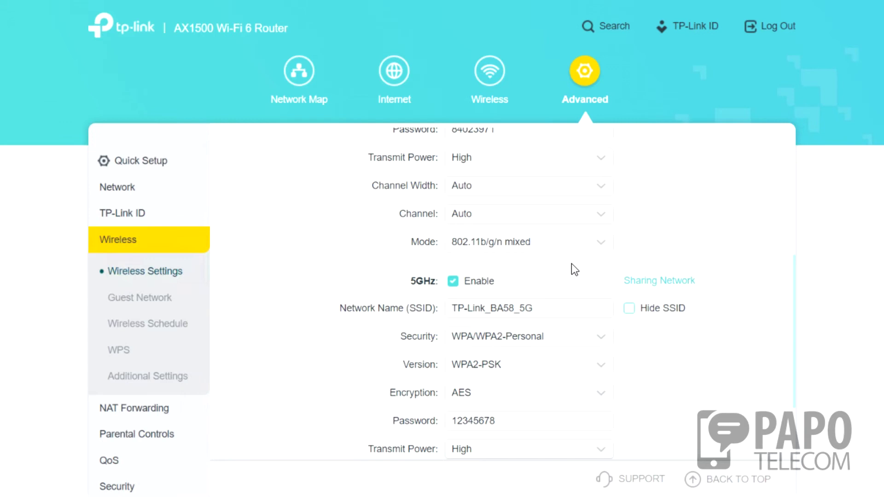
{"action": "scroll", "coordinate": [570, 270], "scroll_direction": "down", "scroll_amount": 3}
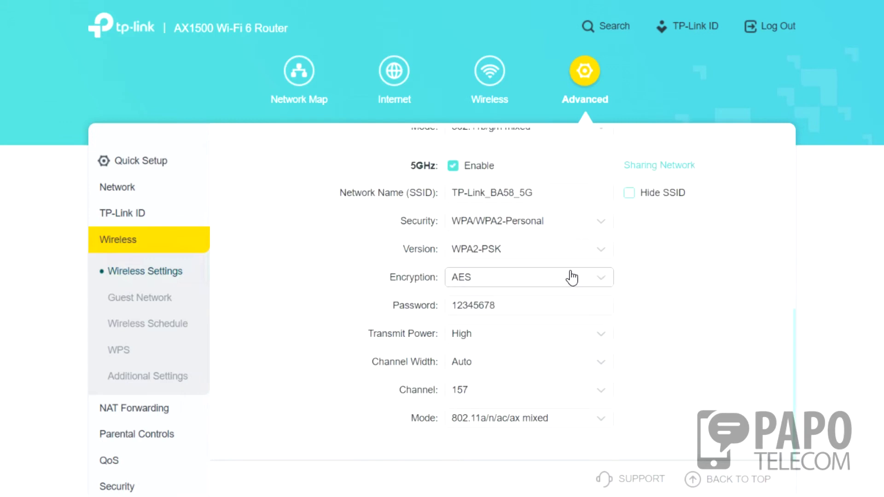
{"action": "left_click", "coordinate": [133, 299]}
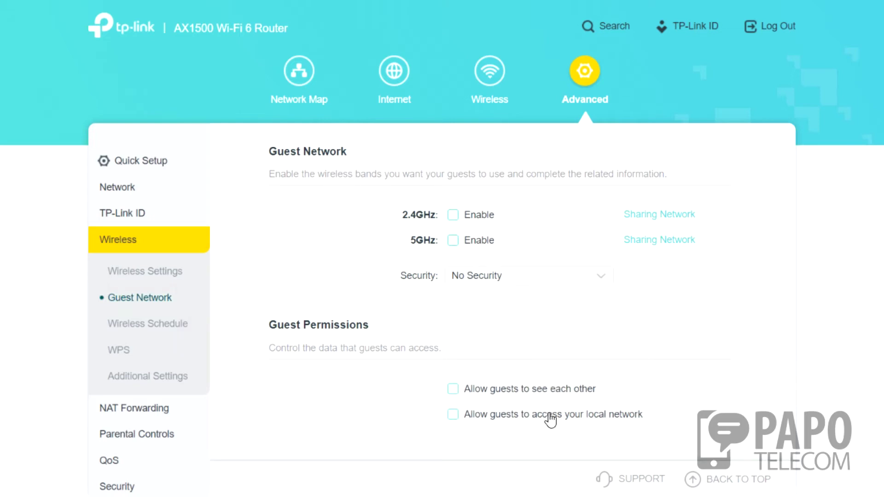
Review Wireless Schedule and WPS, then open Additional Settings.
{"action": "left_click", "coordinate": [147, 323]}
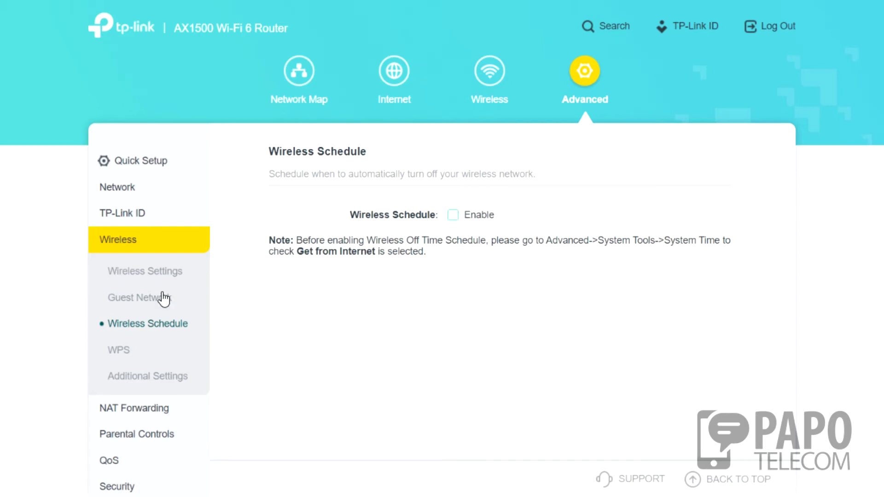
{"action": "left_click", "coordinate": [121, 352]}
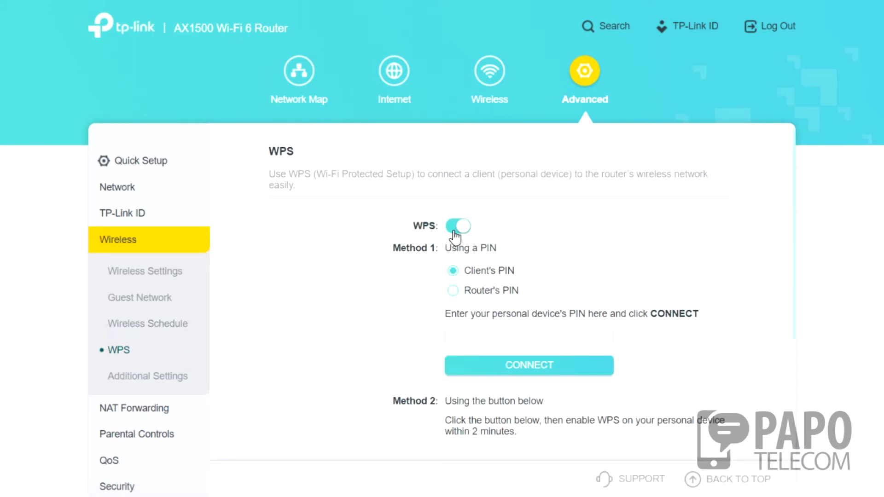
{"action": "scroll", "coordinate": [396, 294], "scroll_direction": "down", "scroll_amount": 4}
{"action": "scroll", "coordinate": [400, 307], "scroll_direction": "up", "scroll_amount": 4}
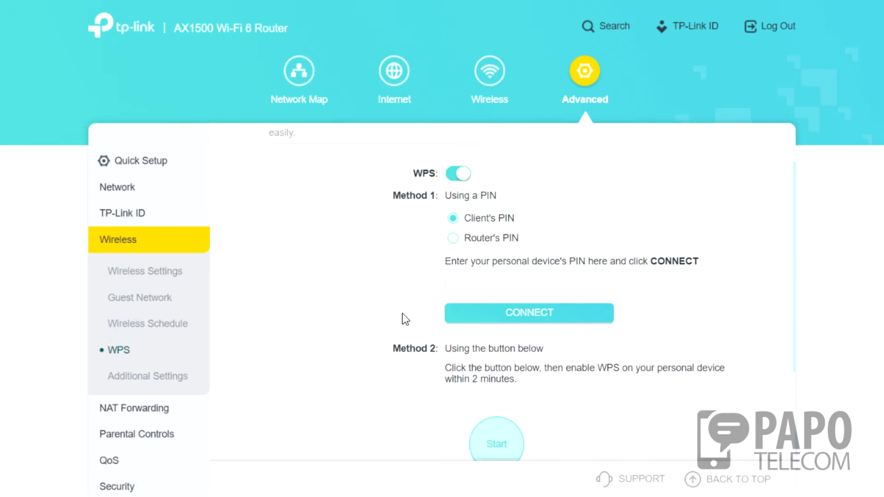
{"action": "left_click", "coordinate": [157, 378]}
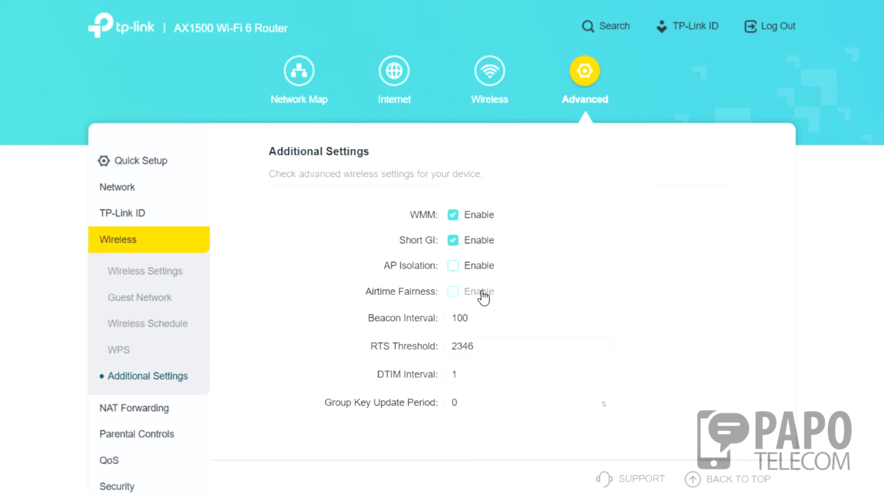
Review the NAT Forwarding pages: Port Forwarding, Port Triggering and UPnP.
{"action": "left_click", "coordinate": [138, 409]}
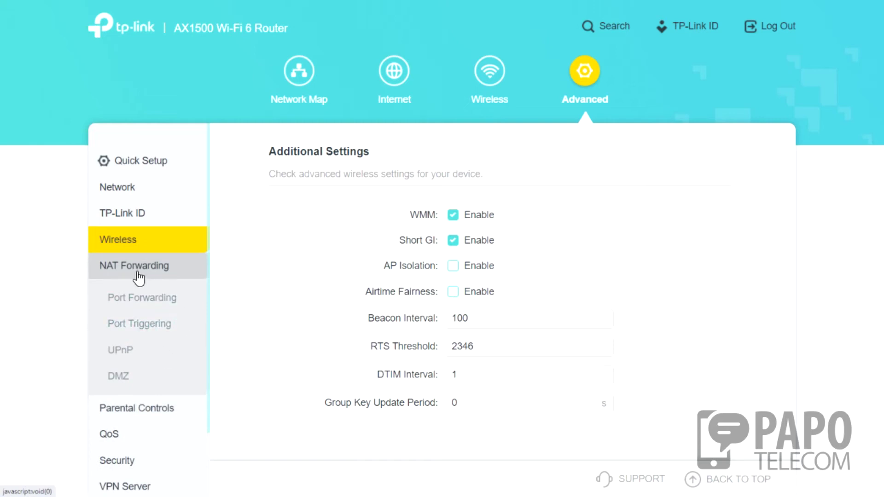
{"action": "left_click", "coordinate": [128, 302]}
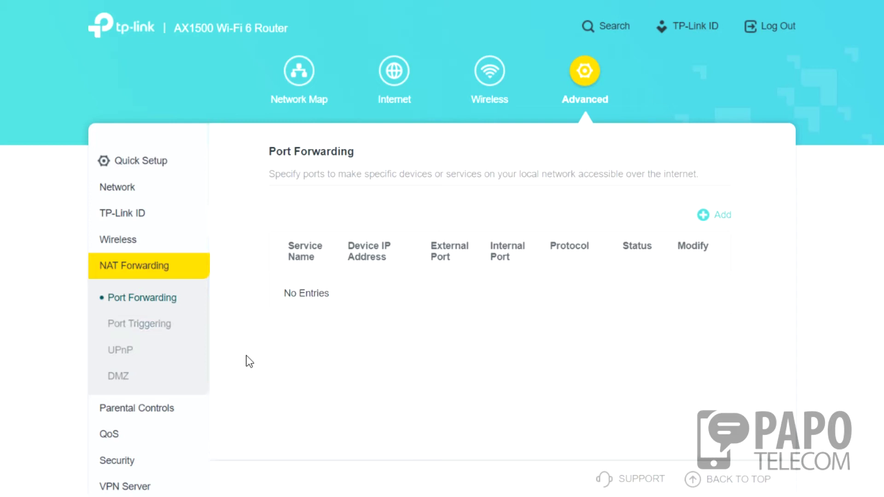
{"action": "left_click", "coordinate": [142, 337]}
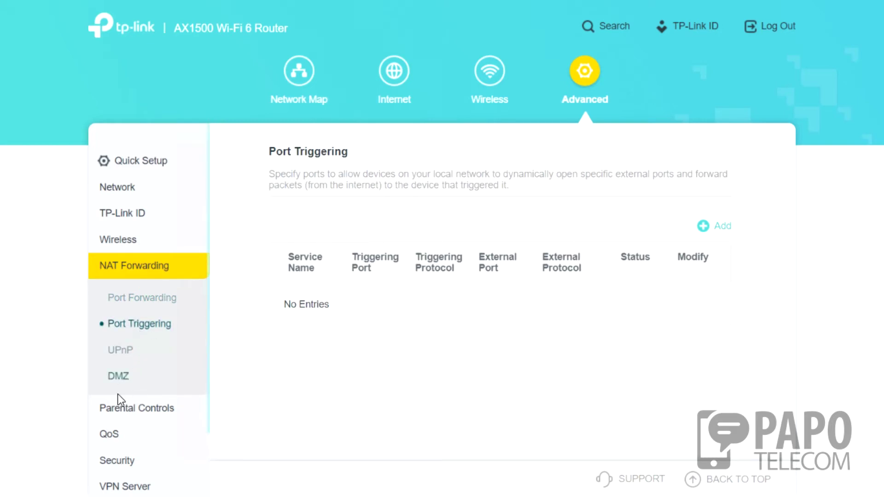
{"action": "left_click", "coordinate": [124, 349]}
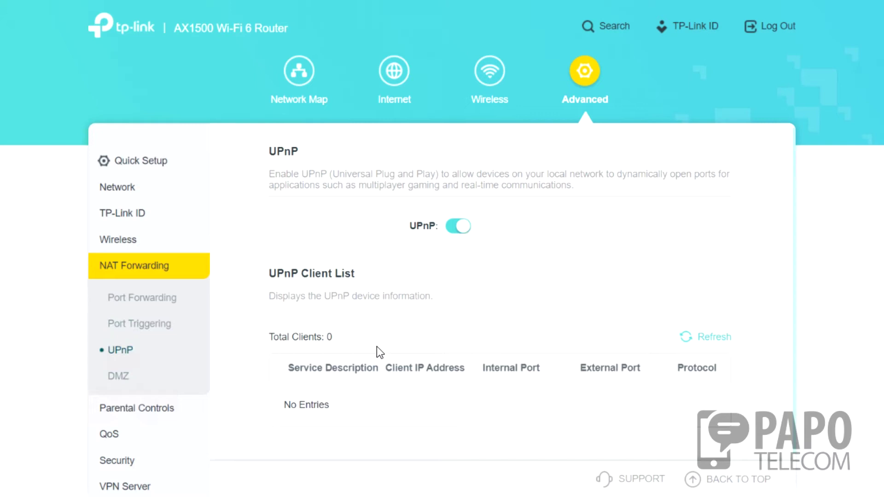
Toggle DMZ on and back off, leaving it disabled, then open Parental Controls.
{"action": "left_click", "coordinate": [119, 382]}
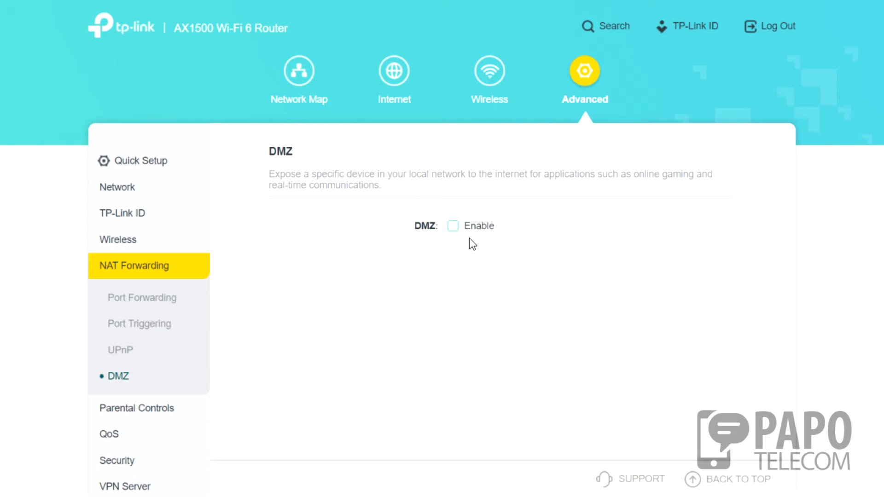
{"action": "left_click", "coordinate": [453, 227]}
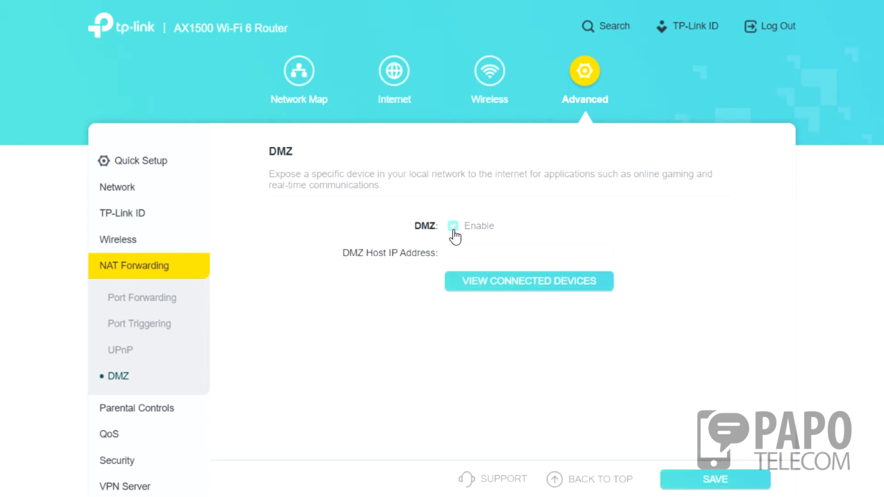
{"action": "left_click", "coordinate": [453, 226]}
{"action": "scroll", "coordinate": [153, 413], "scroll_direction": "down", "scroll_amount": 2}
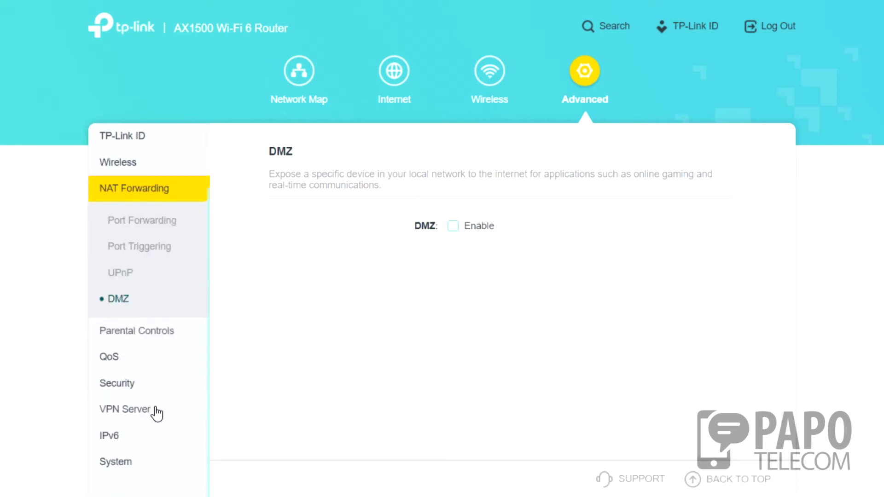
{"action": "left_click", "coordinate": [157, 330]}
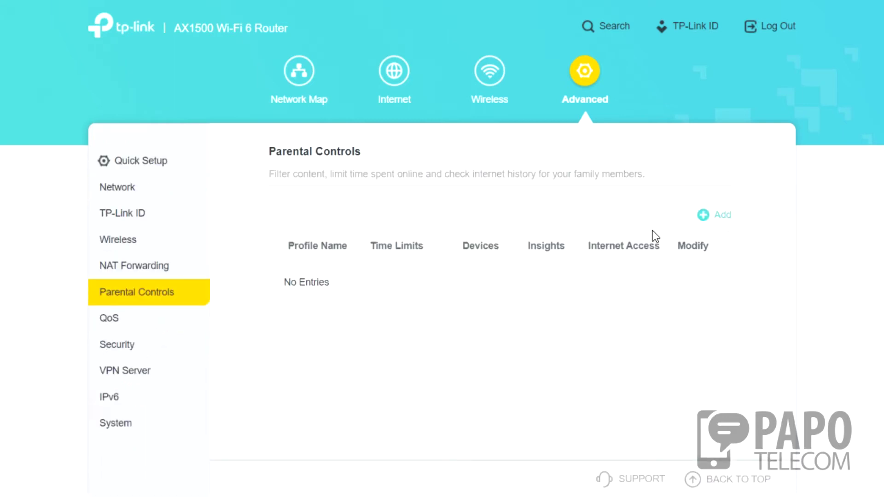
Start a new parental control profile, then cancel it without adding any devices.
{"action": "left_click", "coordinate": [716, 218]}
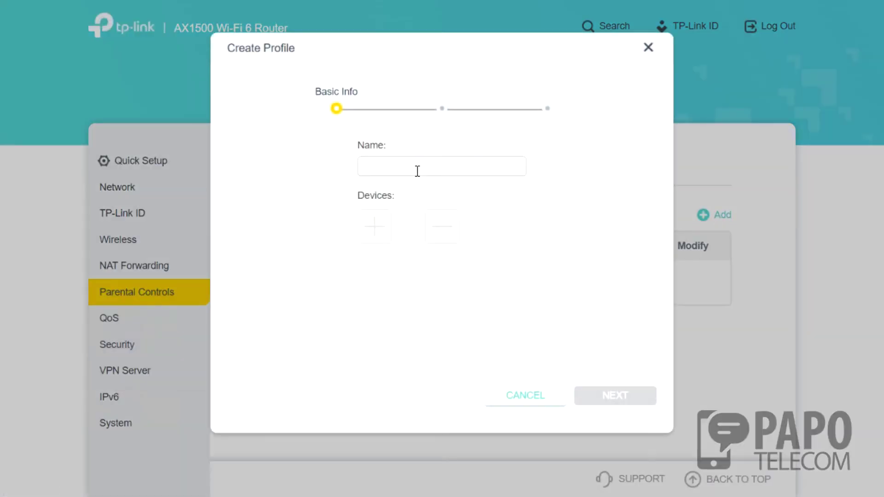
{"action": "left_click", "coordinate": [387, 234]}
{"action": "left_click", "coordinate": [556, 364]}
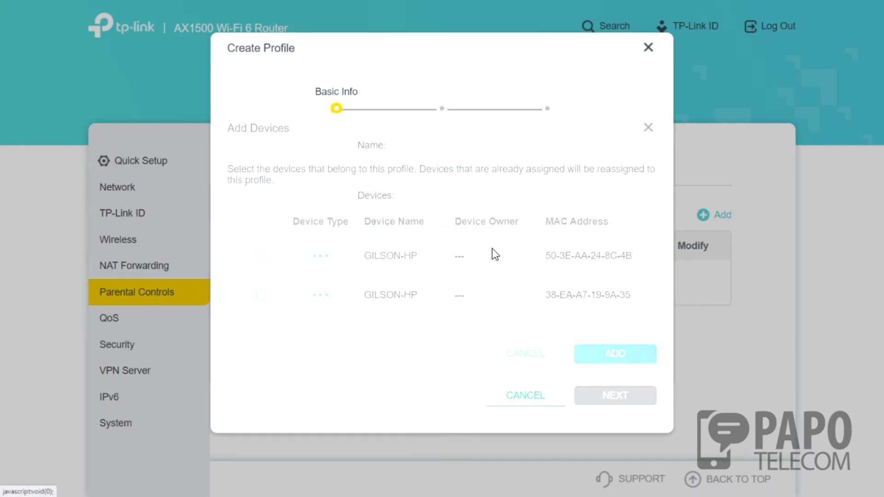
{"action": "left_click", "coordinate": [648, 48]}
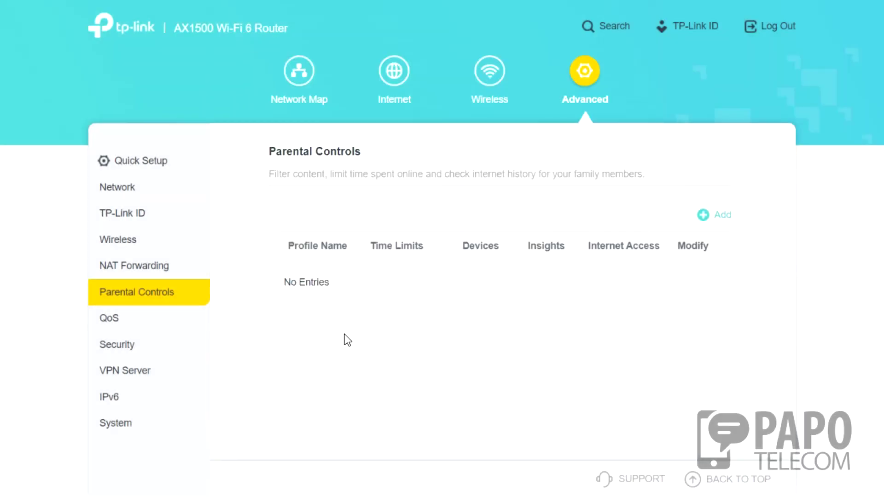
{"action": "left_click_drag", "start_coordinate": [330, 178], "coordinate": [430, 179]}
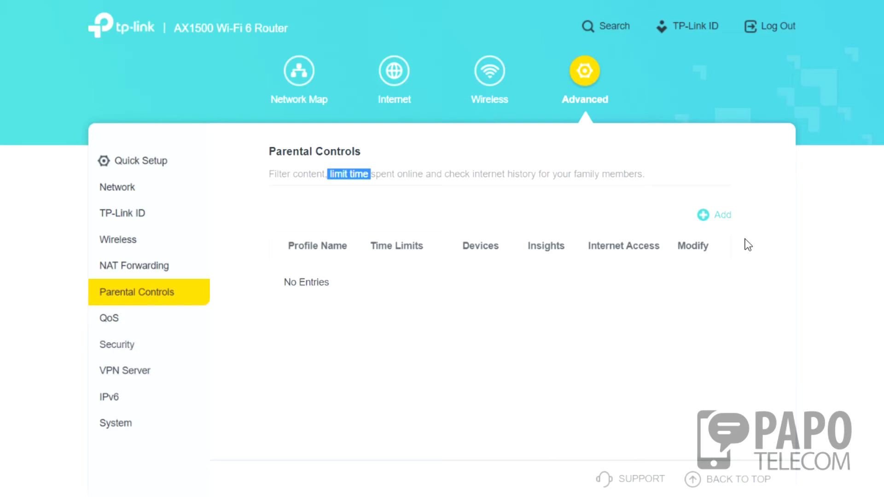
Review QoS Global Settings (QoS off, 1000 Mbps upload and download), then go to Security's Firewall.
{"action": "left_click", "coordinate": [111, 328]}
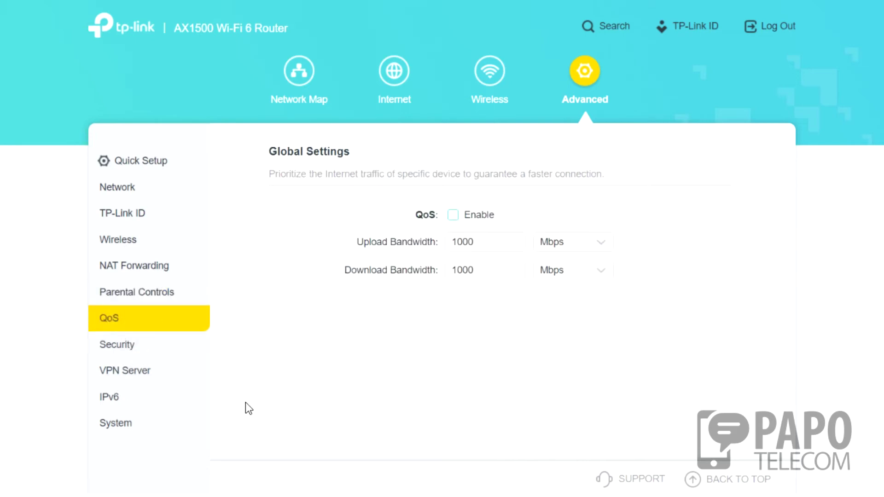
{"action": "left_click", "coordinate": [148, 346]}
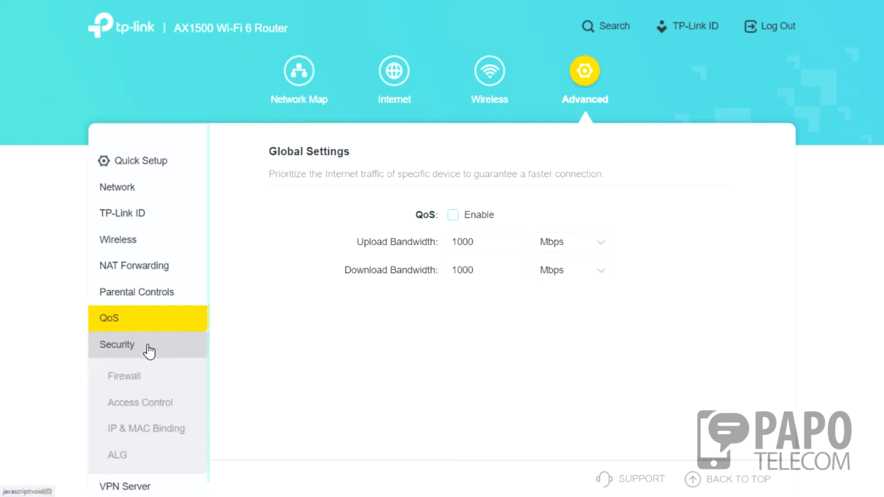
{"action": "left_click", "coordinate": [152, 376]}
Browse Access Control and IP & MAC Binding, then check ALG with all passthroughs and ALGs enabled.
{"action": "left_click", "coordinate": [164, 404]}
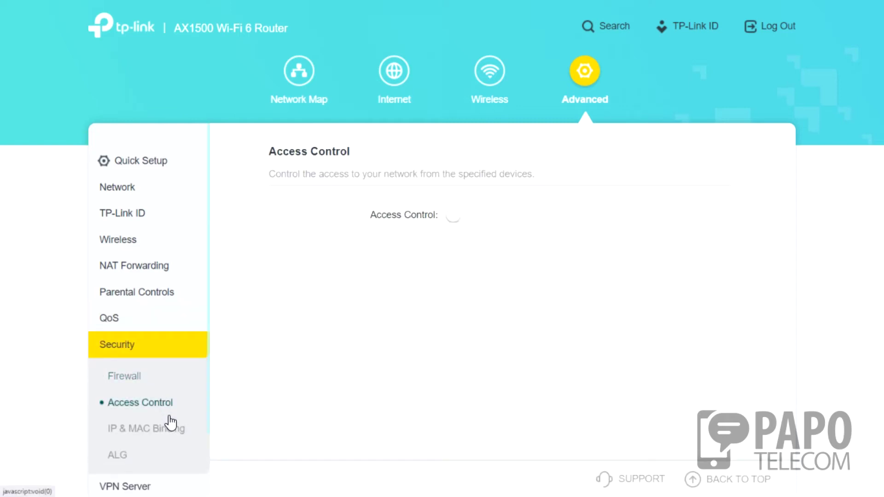
{"action": "left_click", "coordinate": [161, 429]}
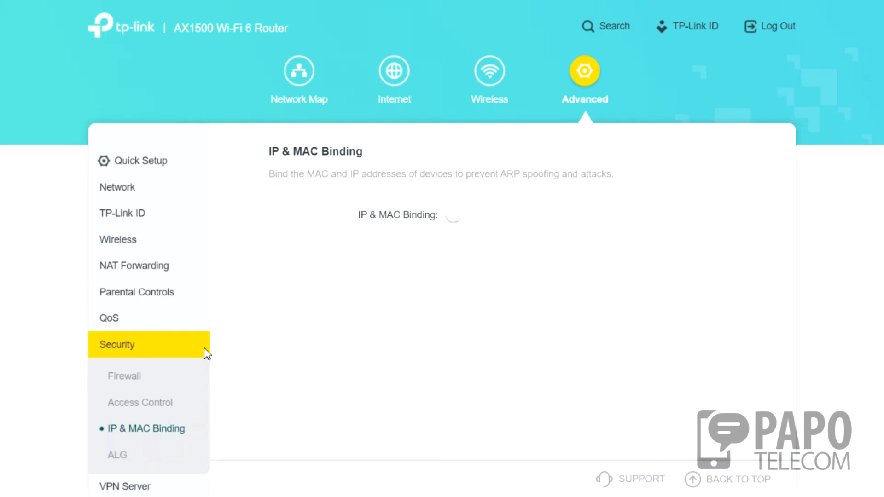
{"action": "left_click", "coordinate": [116, 458]}
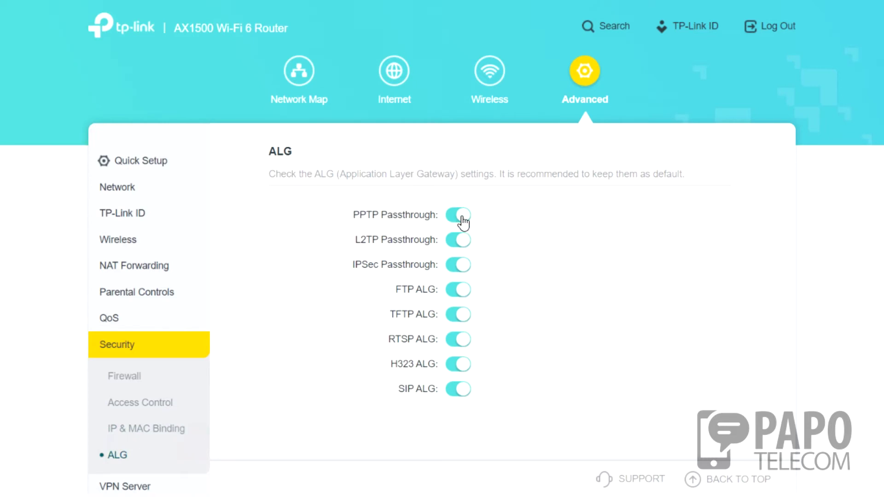
{"action": "scroll", "coordinate": [124, 419], "scroll_direction": "down", "scroll_amount": 2}
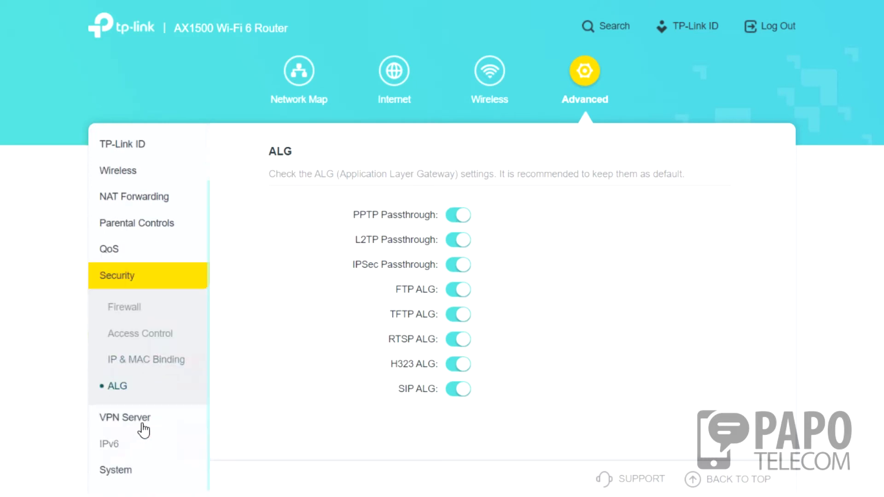
{"action": "left_click", "coordinate": [141, 409]}
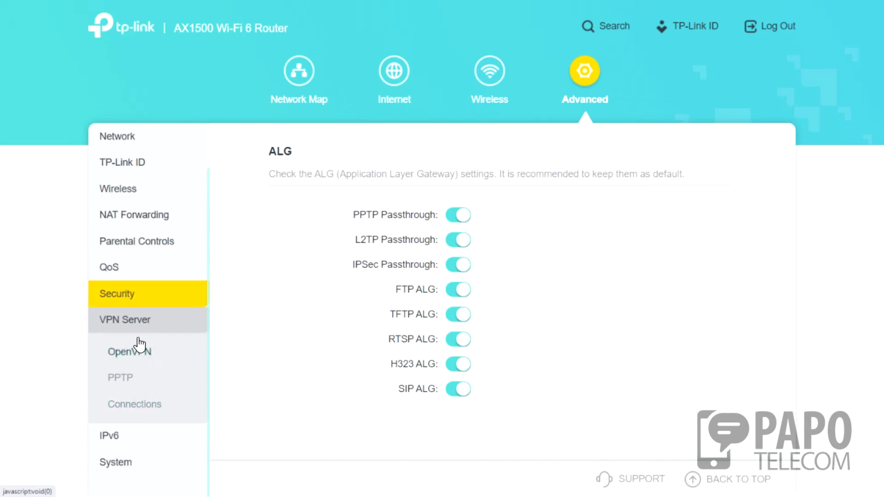
Look through the VPN Server pages: OpenVPN, PPTP and the current VPN connections.
{"action": "left_click", "coordinate": [144, 353]}
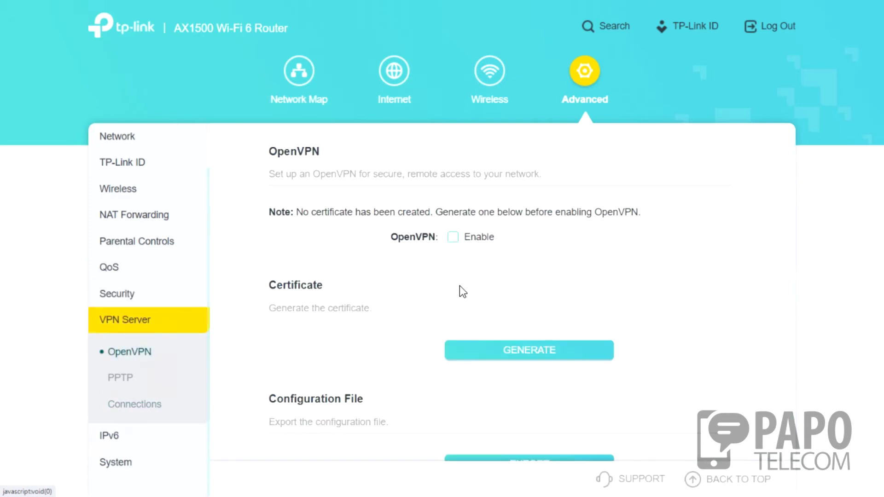
{"action": "scroll", "coordinate": [492, 281], "scroll_direction": "down", "scroll_amount": 1}
{"action": "scroll", "coordinate": [327, 211], "scroll_direction": "up", "scroll_amount": 1}
{"action": "left_click", "coordinate": [132, 380]}
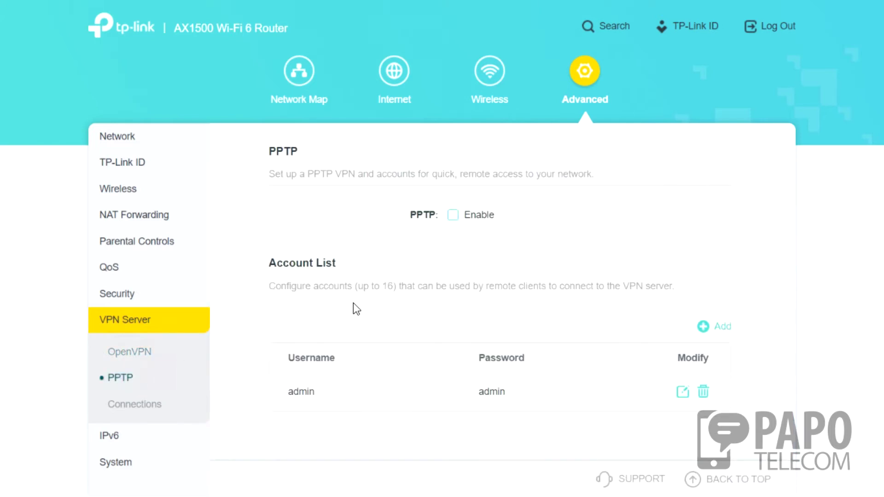
{"action": "left_click", "coordinate": [145, 413]}
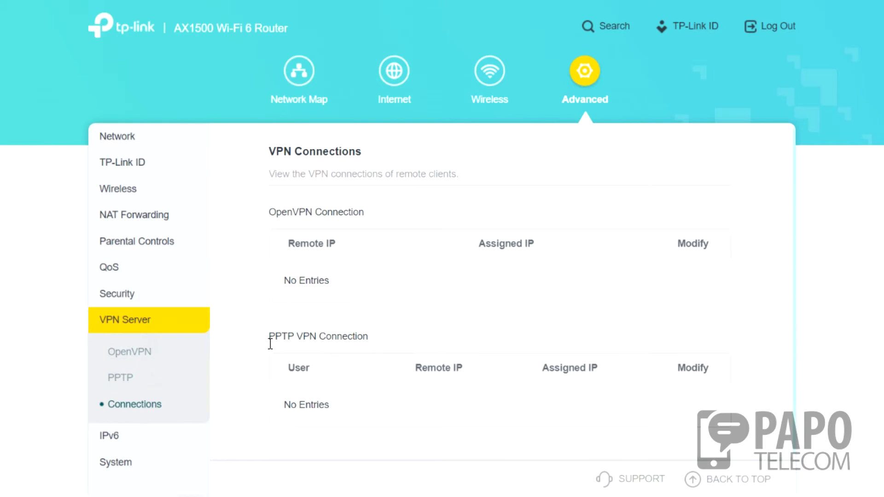
{"action": "left_click", "coordinate": [122, 380]}
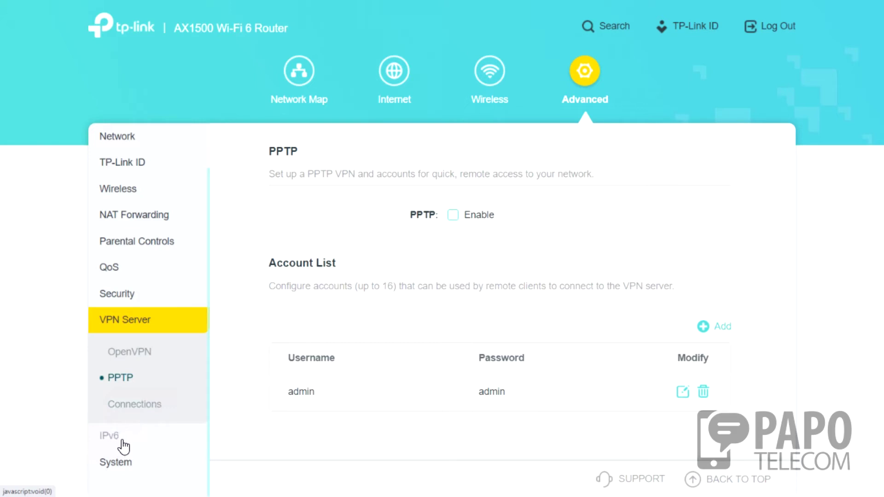
Review IPv6 with LAN set to SLAAC+Stateless DHCP and MAC Clone on the default address.
{"action": "left_click", "coordinate": [121, 445]}
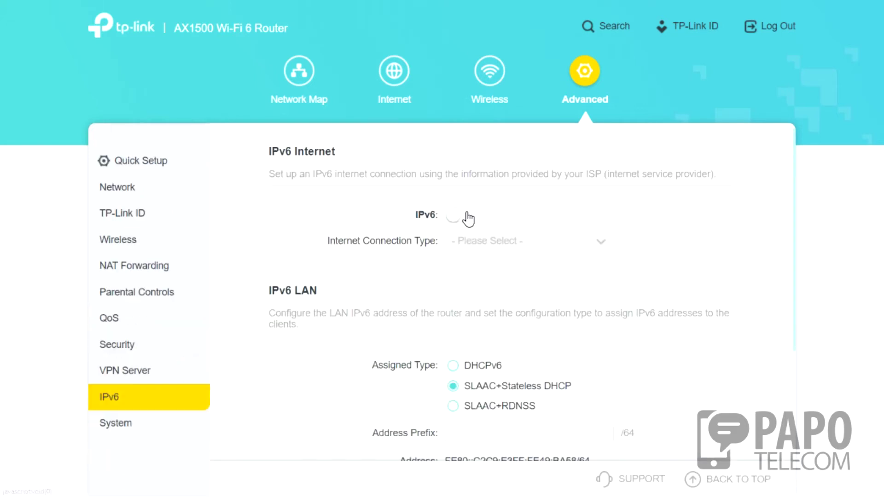
{"action": "scroll", "coordinate": [357, 282], "scroll_direction": "down", "scroll_amount": 3}
{"action": "scroll", "coordinate": [472, 271], "scroll_direction": "up", "scroll_amount": 3}
{"action": "scroll", "coordinate": [368, 339], "scroll_direction": "down", "scroll_amount": 3}
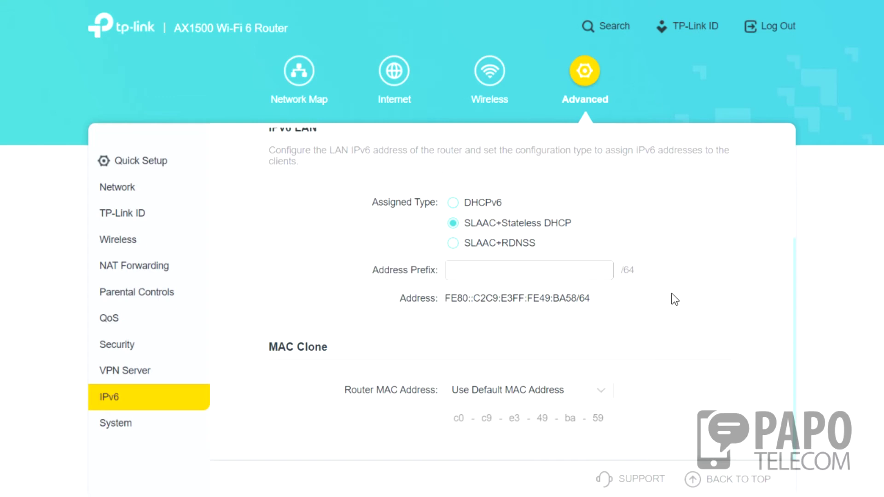
{"action": "left_click", "coordinate": [123, 437]}
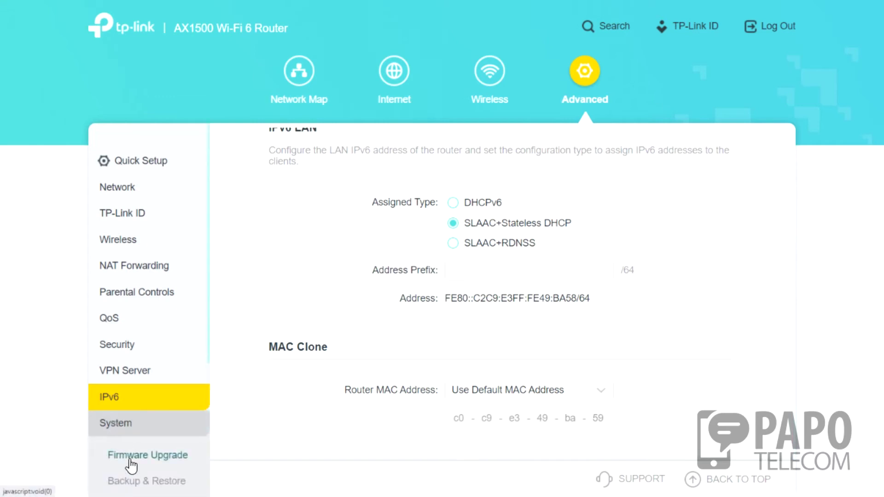
{"action": "scroll", "coordinate": [134, 456], "scroll_direction": "down", "scroll_amount": 5}
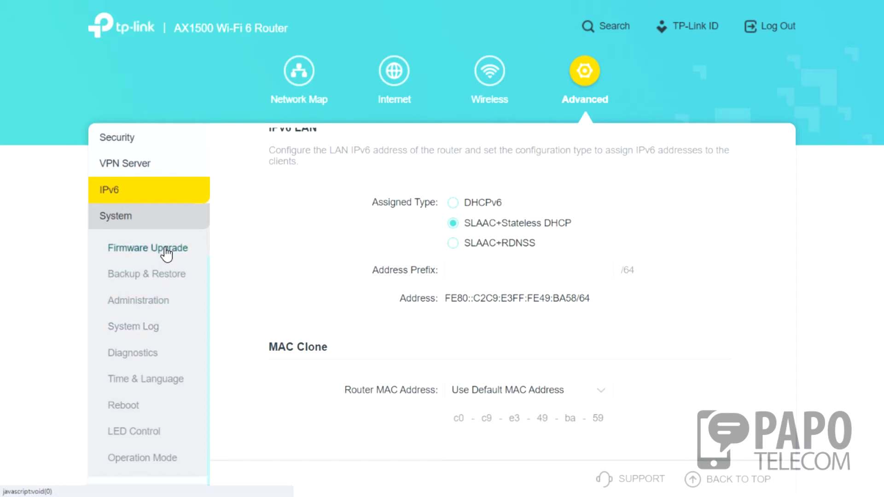
Look through the Firmware Upgrade and Backup & Restore pages.
{"action": "left_click", "coordinate": [166, 252]}
{"action": "scroll", "coordinate": [384, 309], "scroll_direction": "down", "scroll_amount": 2}
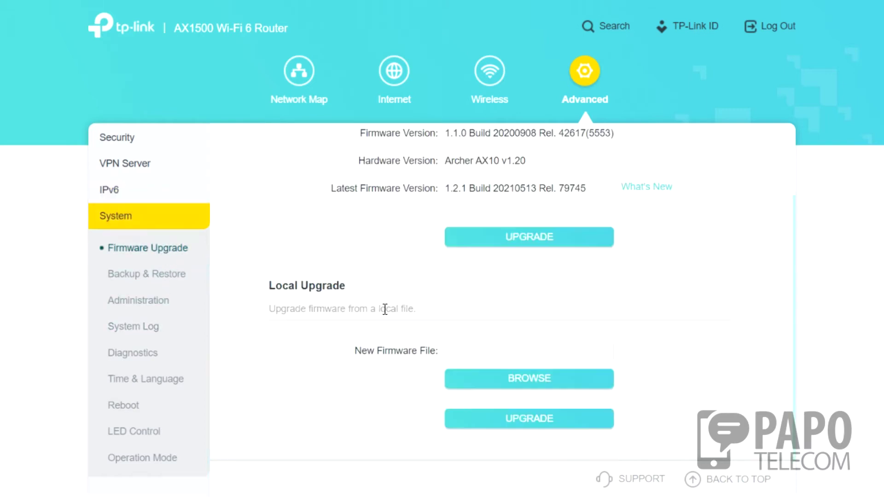
{"action": "left_click", "coordinate": [143, 277]}
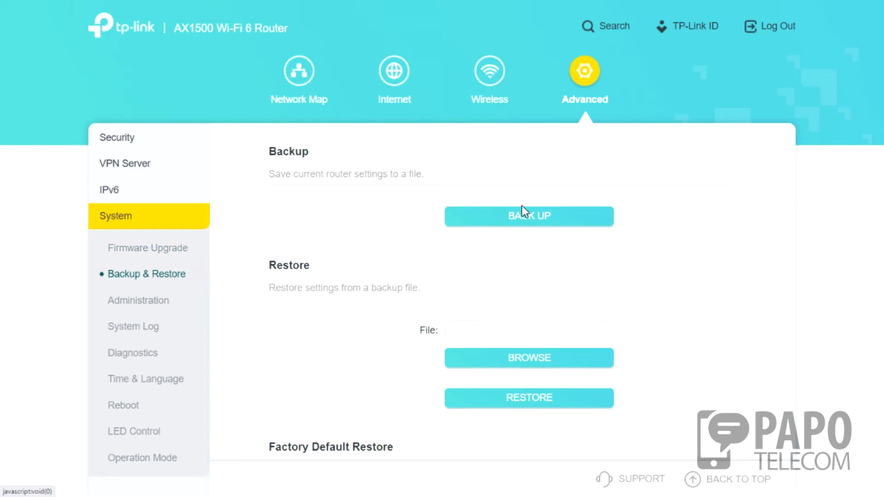
{"action": "scroll", "coordinate": [416, 213], "scroll_direction": "down", "scroll_amount": 3}
{"action": "scroll", "coordinate": [367, 221], "scroll_direction": "up", "scroll_amount": 3}
{"action": "scroll", "coordinate": [431, 303], "scroll_direction": "down", "scroll_amount": 3}
{"action": "scroll", "coordinate": [583, 324], "scroll_direction": "down", "scroll_amount": 1}
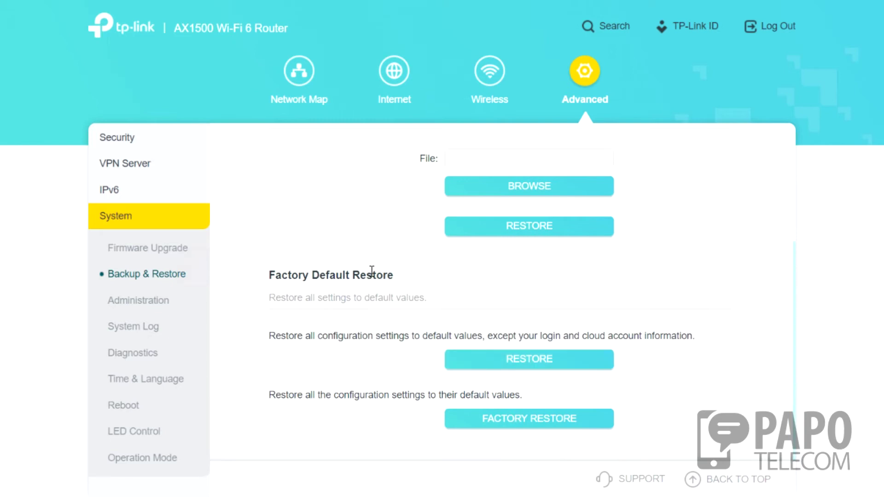
In Administration, enable then disable Password Recovery and review Remote Management, then view the System Log.
{"action": "left_click", "coordinate": [137, 303]}
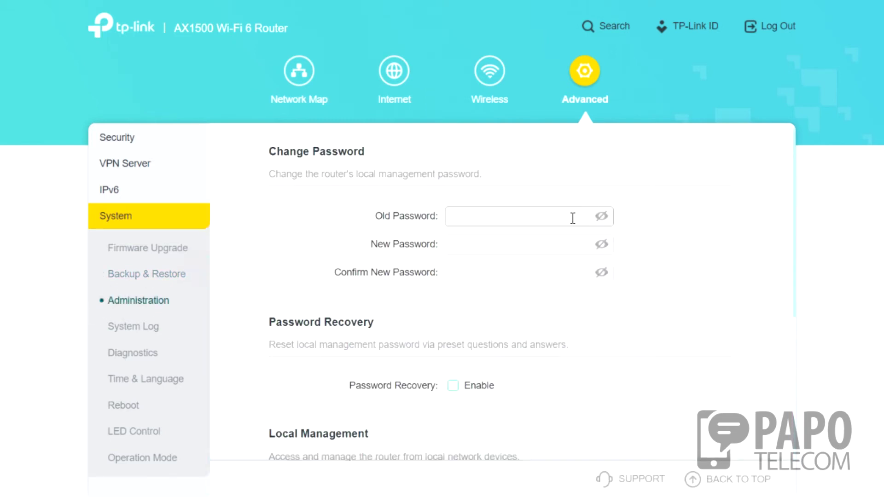
{"action": "scroll", "coordinate": [584, 239], "scroll_direction": "down", "scroll_amount": 2}
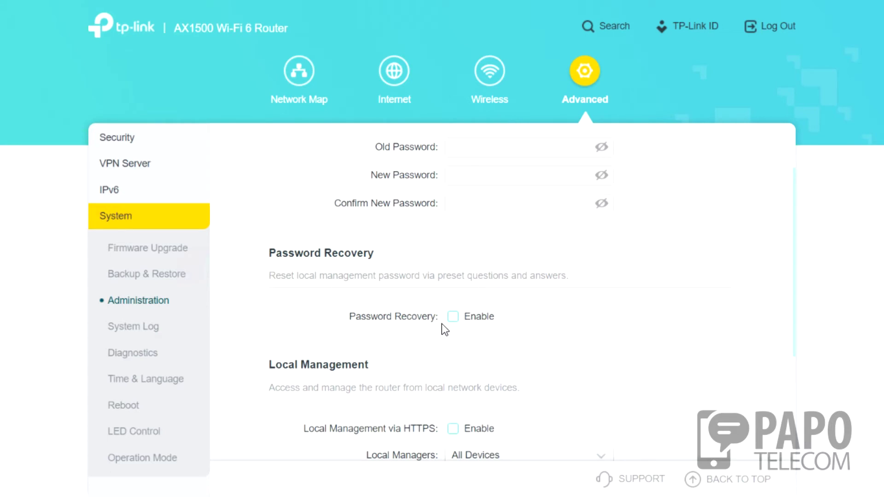
{"action": "left_click", "coordinate": [457, 317]}
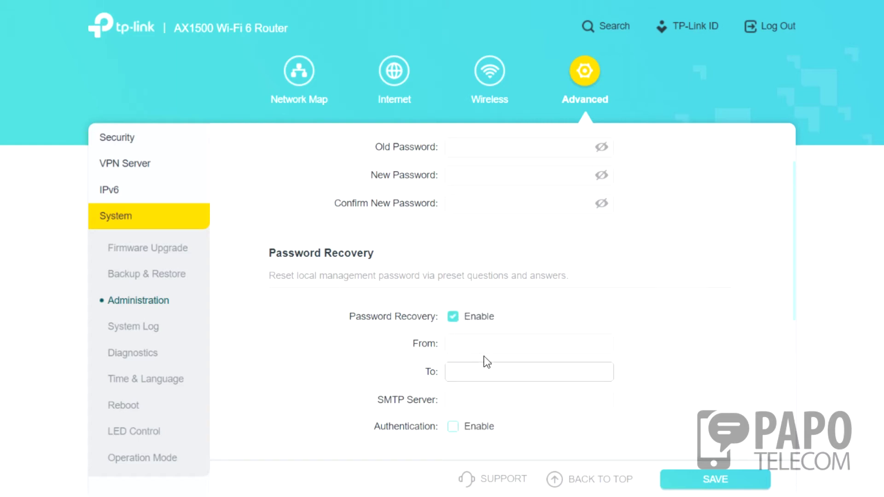
{"action": "left_click", "coordinate": [453, 317]}
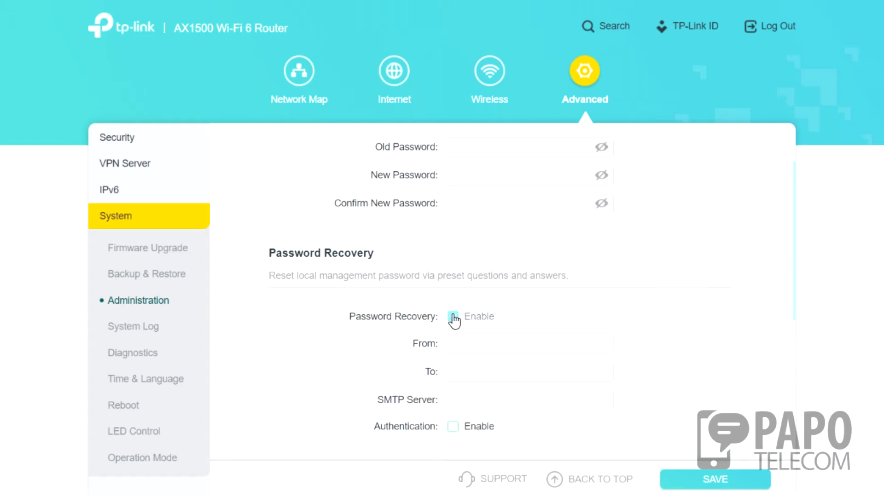
{"action": "scroll", "coordinate": [465, 388], "scroll_direction": "down", "scroll_amount": 4}
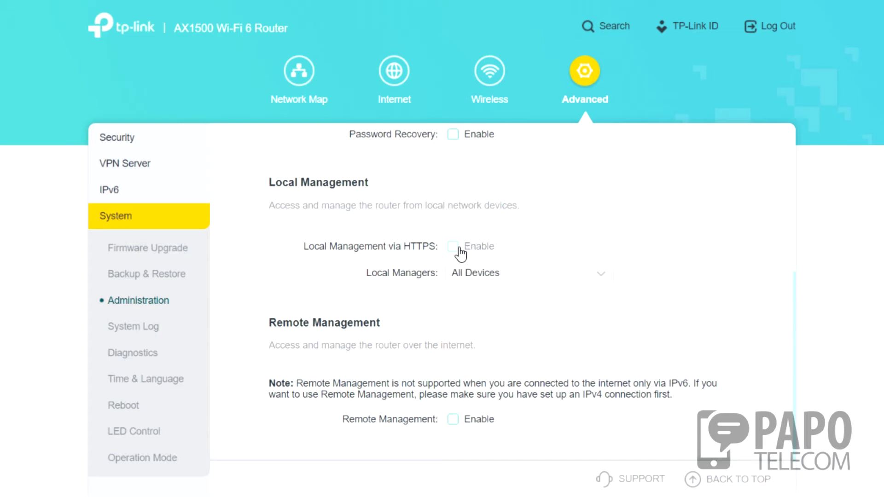
{"action": "left_click_drag", "start_coordinate": [363, 422], "coordinate": [476, 420]}
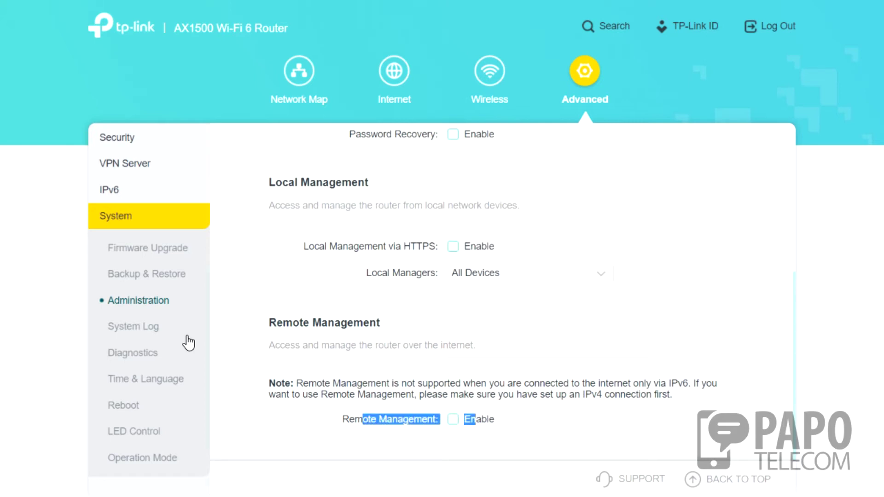
{"action": "left_click", "coordinate": [149, 329]}
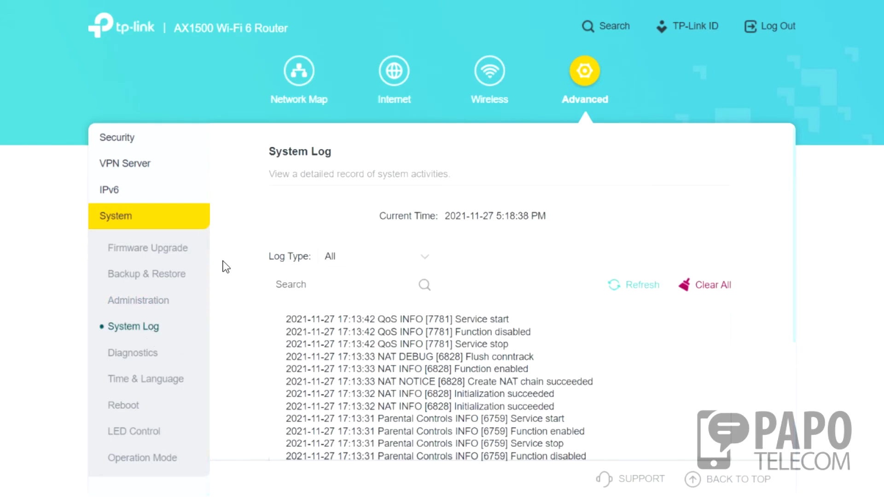
Ping 8.8.8.8 from Diagnostics.
{"action": "left_click", "coordinate": [148, 354]}
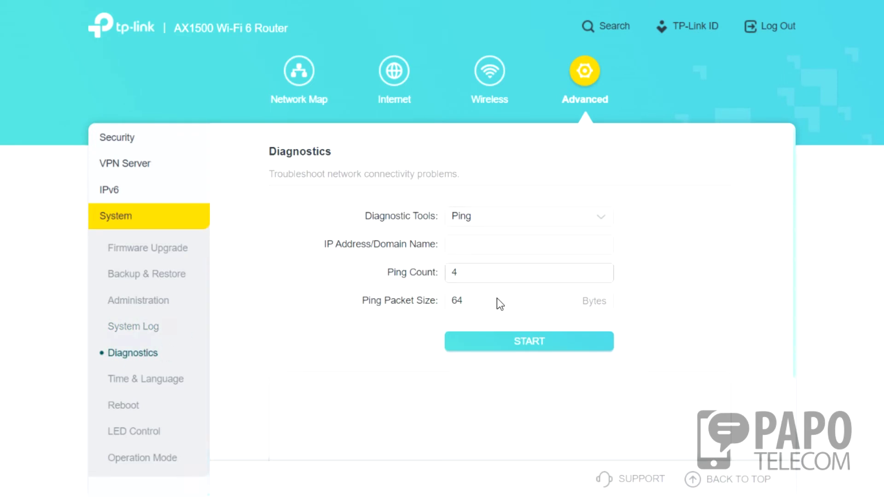
{"action": "left_click", "coordinate": [493, 244]}
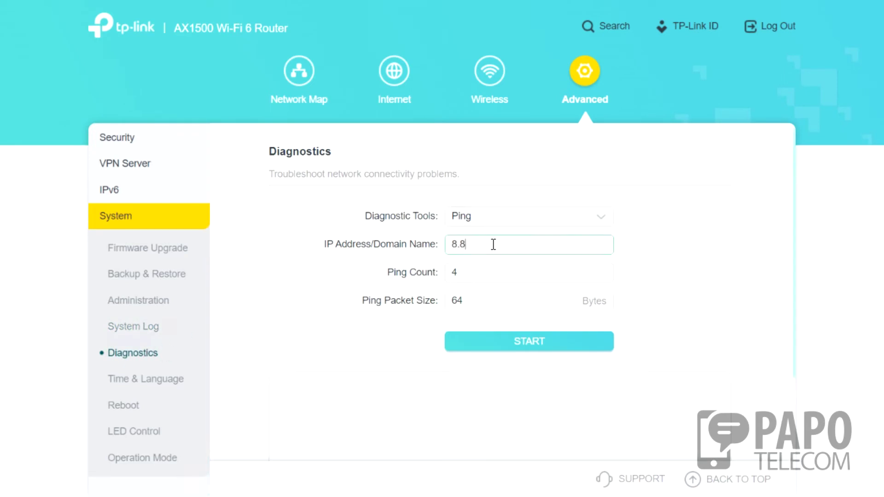
{"action": "left_click", "coordinate": [475, 339]}
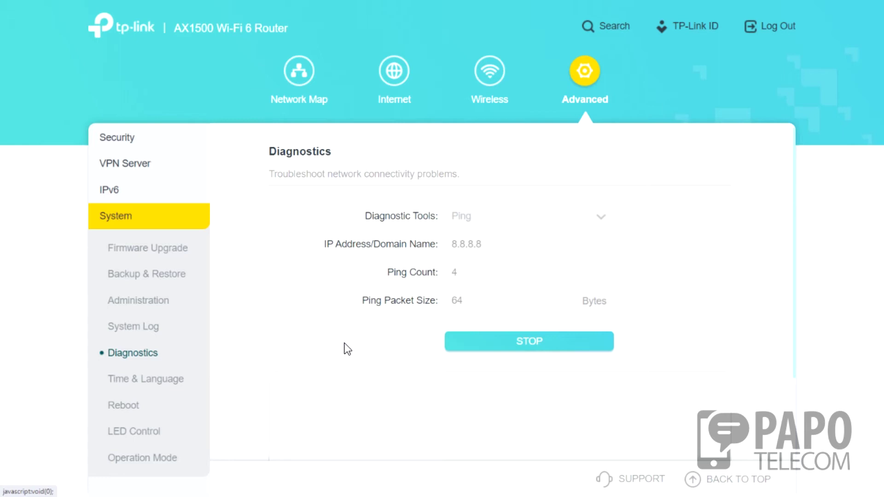
Review Time & Language, browsing the language list but keeping English.
{"action": "left_click", "coordinate": [169, 390]}
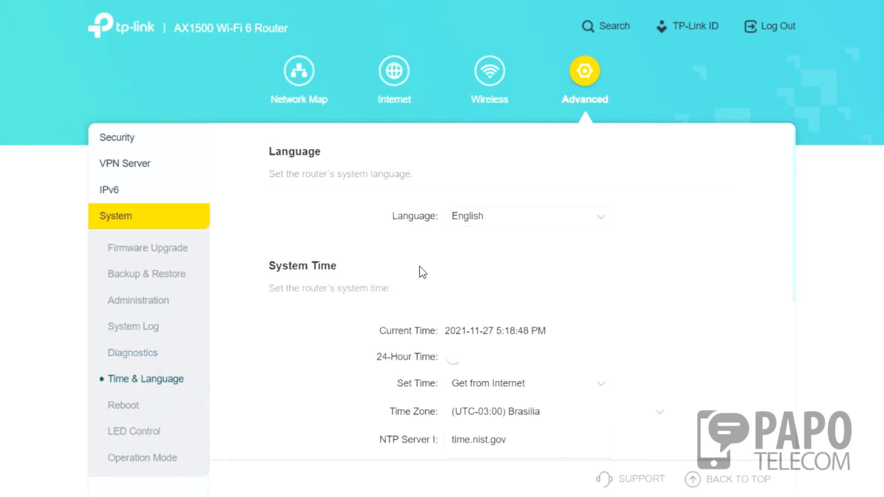
{"action": "scroll", "coordinate": [460, 276], "scroll_direction": "down", "scroll_amount": 3}
{"action": "scroll", "coordinate": [449, 256], "scroll_direction": "up", "scroll_amount": 3}
{"action": "left_click", "coordinate": [504, 216]}
{"action": "scroll", "coordinate": [543, 293], "scroll_direction": "down", "scroll_amount": 7}
{"action": "scroll", "coordinate": [518, 337], "scroll_direction": "up", "scroll_amount": 5}
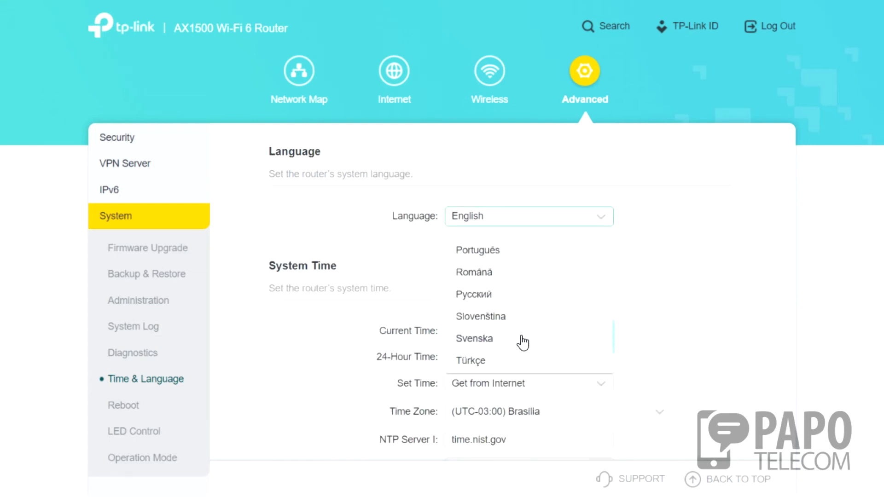
{"action": "scroll", "coordinate": [514, 326], "scroll_direction": "up", "scroll_amount": 5}
{"action": "scroll", "coordinate": [514, 325], "scroll_direction": "down", "scroll_amount": 5}
{"action": "scroll", "coordinate": [512, 323], "scroll_direction": "down", "scroll_amount": 2}
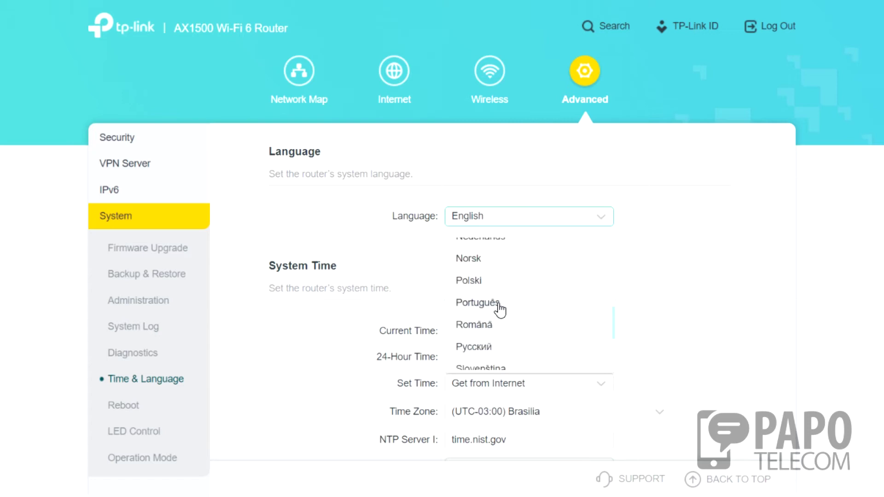
{"action": "left_click", "coordinate": [515, 206]}
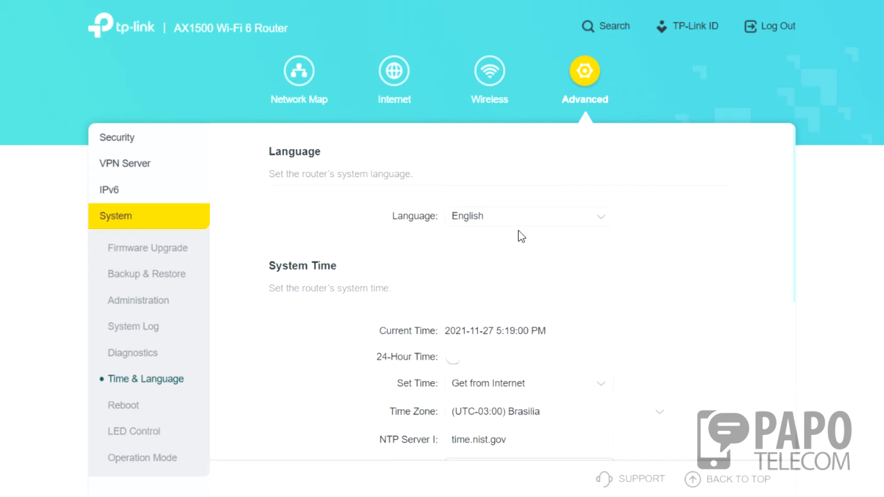
{"action": "scroll", "coordinate": [517, 325], "scroll_direction": "down", "scroll_amount": 6}
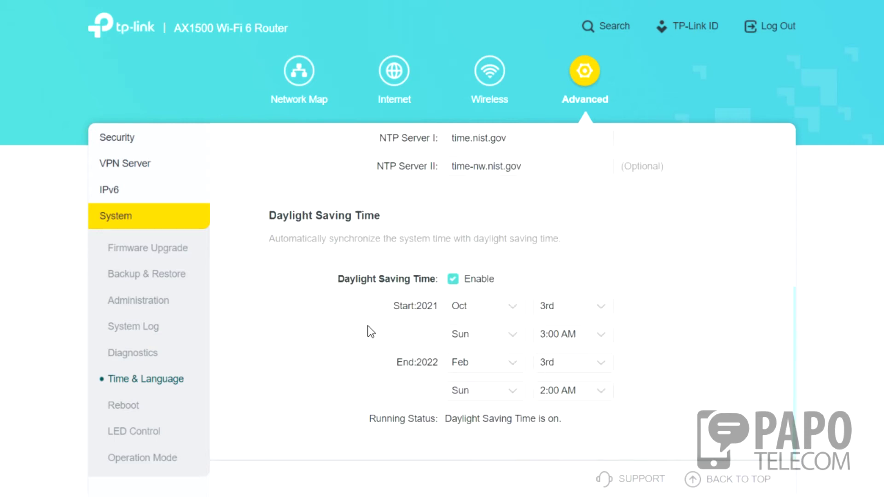
View the Reboot page, then turn LED Night Mode on and back off.
{"action": "left_click", "coordinate": [135, 407]}
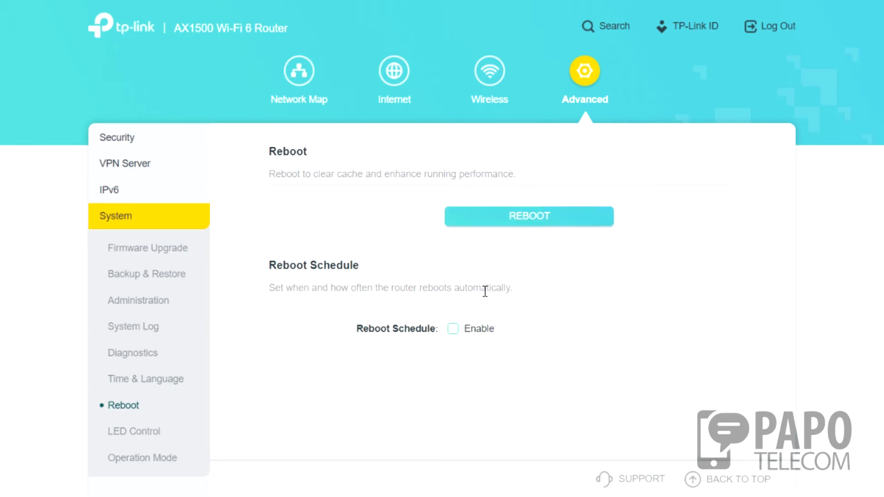
{"action": "left_click", "coordinate": [141, 438]}
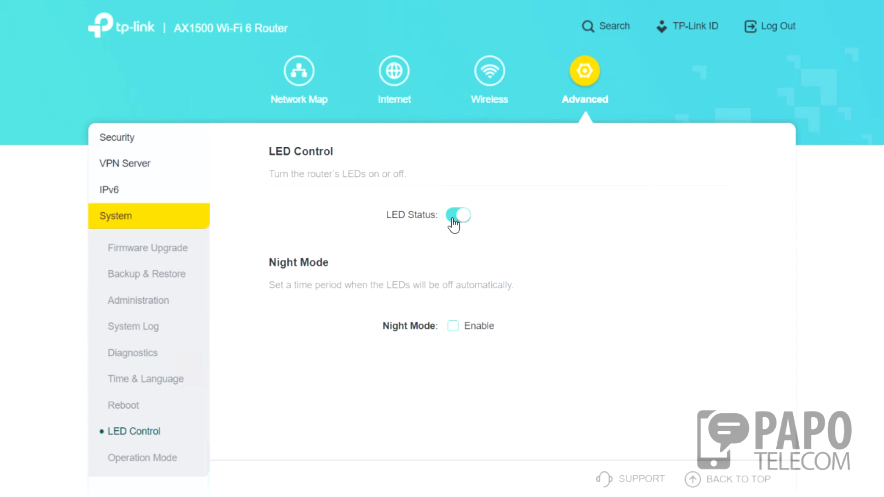
{"action": "left_click", "coordinate": [452, 326]}
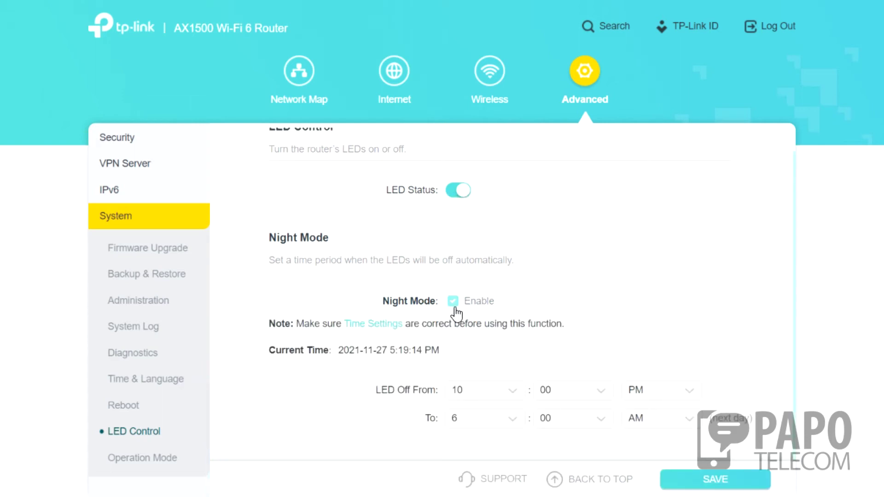
{"action": "left_click", "coordinate": [454, 303]}
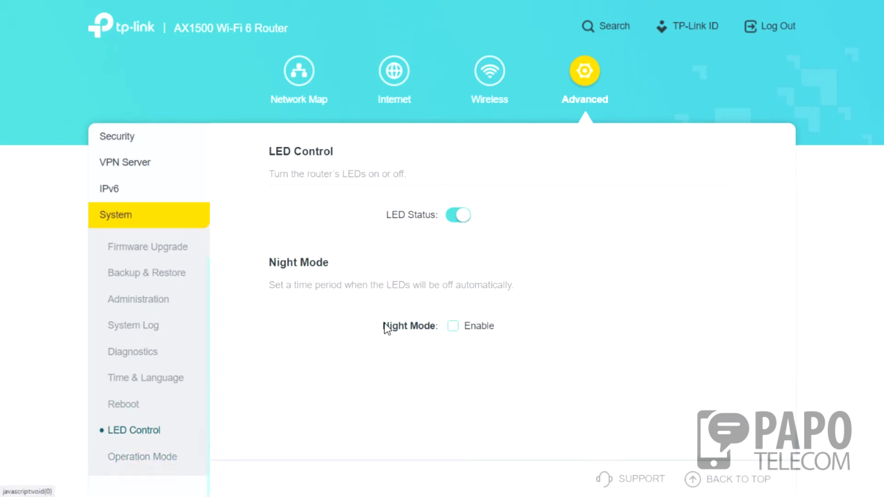
Review the Operation Mode choices, with Wireless Router Mode as current.
{"action": "left_click", "coordinate": [154, 460]}
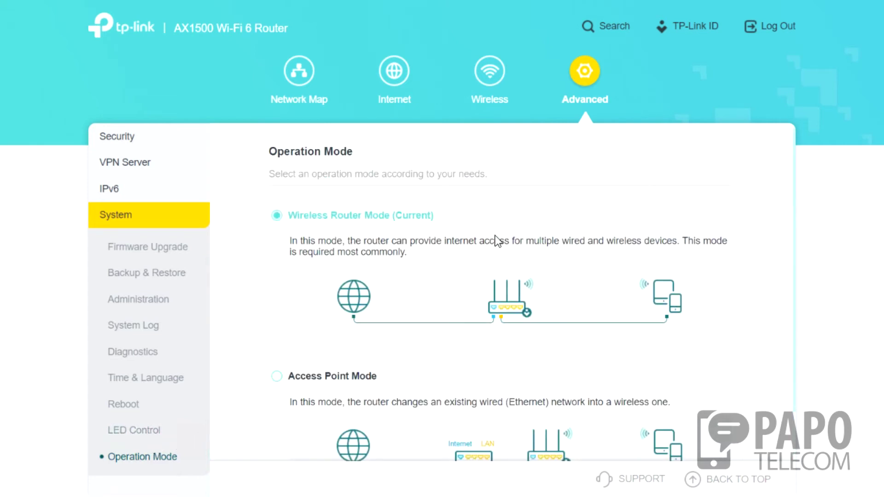
{"action": "scroll", "coordinate": [405, 316], "scroll_direction": "down", "scroll_amount": 1}
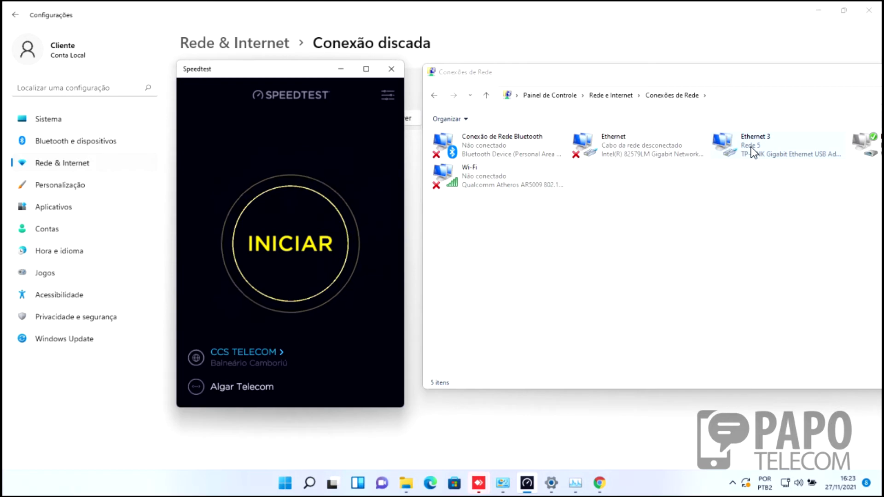
Inspect the Ethernet 3 connection details, including its IPv4 DNS server.
{"action": "double_click", "coordinate": [777, 148]}
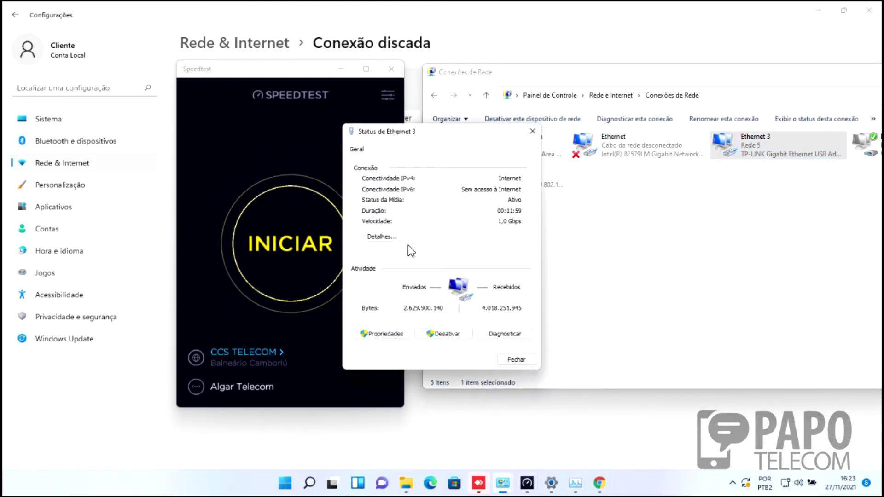
{"action": "left_click", "coordinate": [386, 236]}
{"action": "left_click", "coordinate": [456, 284]}
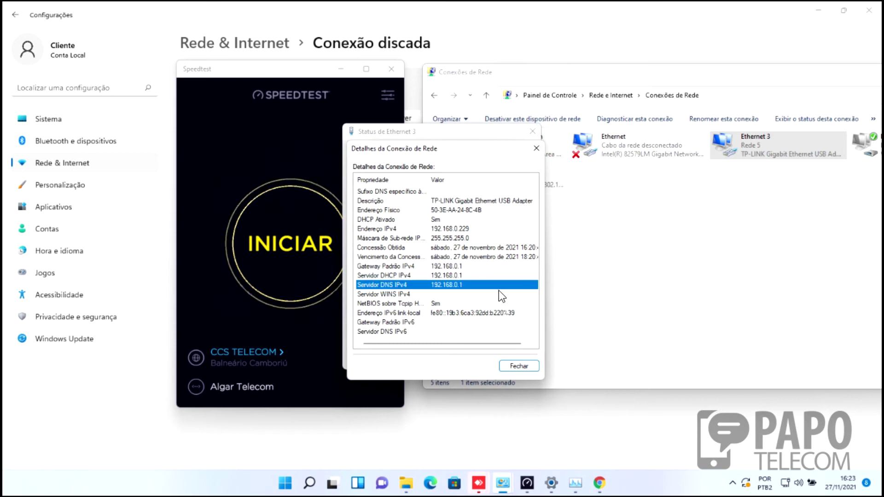
{"action": "left_click", "coordinate": [517, 366]}
{"action": "left_click", "coordinate": [517, 361]}
Run Speedtest over Ethernet: 16 ms ping, 656.34 Mbps download, 314.56 Mbps upload.
{"action": "left_click", "coordinate": [303, 242]}
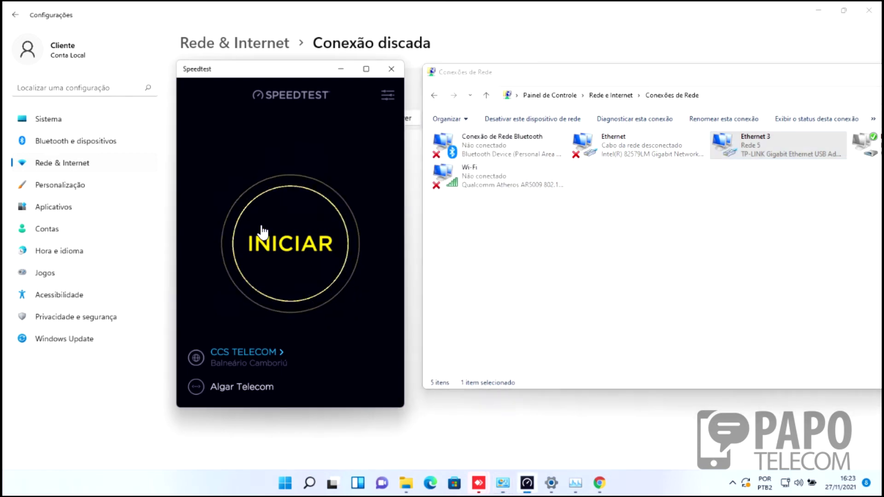
{"action": "left_click", "coordinate": [313, 222]}
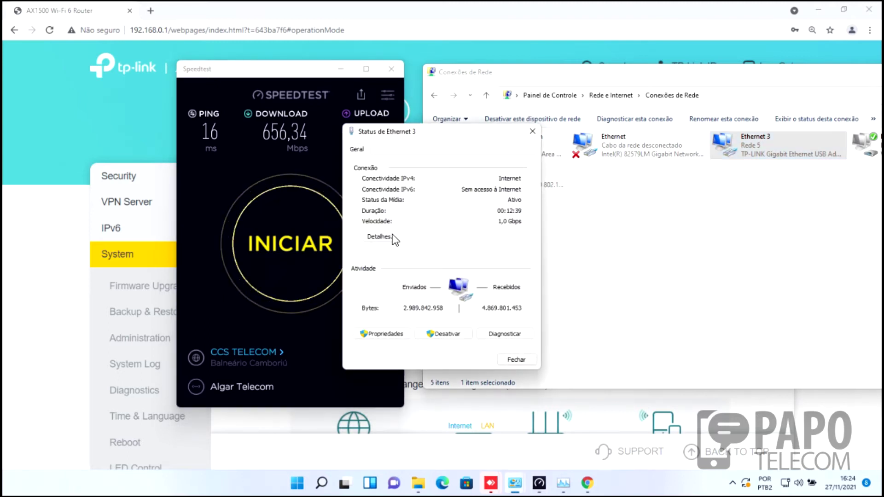
{"action": "left_click", "coordinate": [531, 132]}
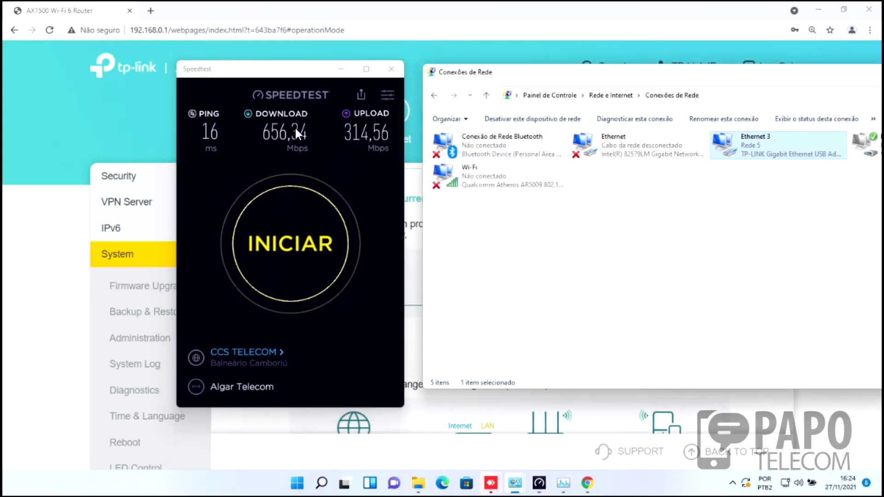